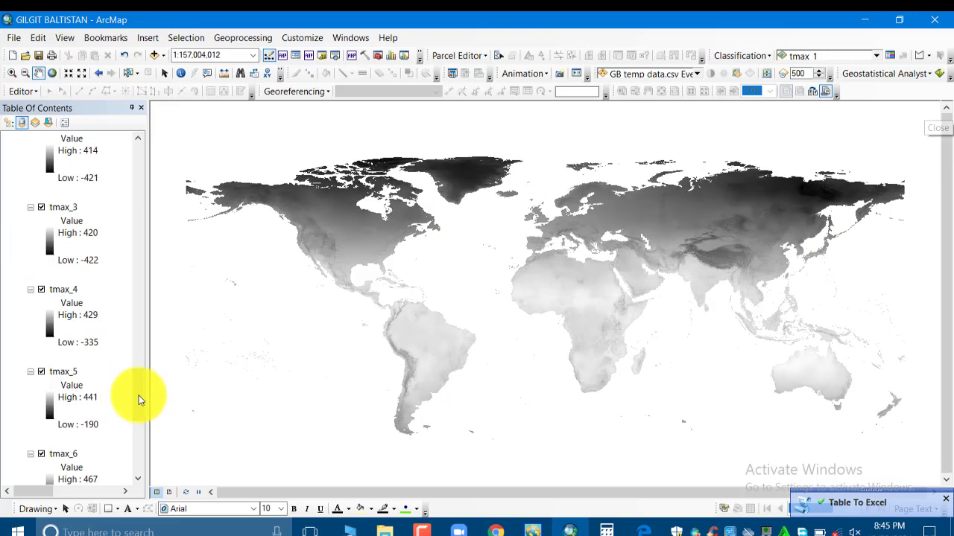
# - List the layers by drawing order and remove all the tmean and tmax raster layers from the map
pyautogui.click(9, 123)
pyautogui.moveTo(134, 347); pyautogui.dragTo(138, 149)
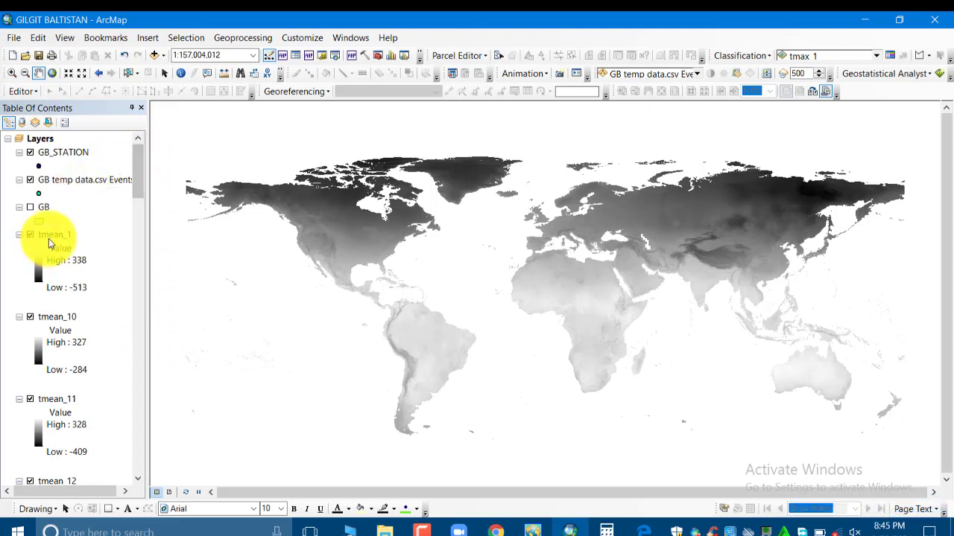
pyautogui.hotkey('shift', 'Down')
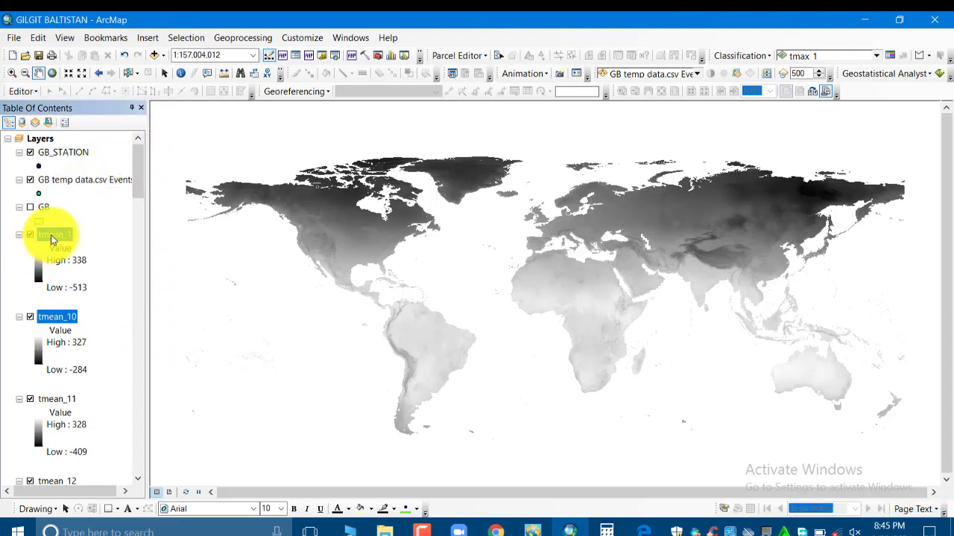
pyautogui.hotkey('shift', 'Down')
pyautogui.hotkey('shift', 'Down')
pyautogui.hotkey('shift', 'Down')
pyautogui.hotkey('shift', 'Down')
pyautogui.hotkey('shift', 'Down')
pyautogui.hotkey('shift', 'Down')
pyautogui.hotkey('shift', 'Down')
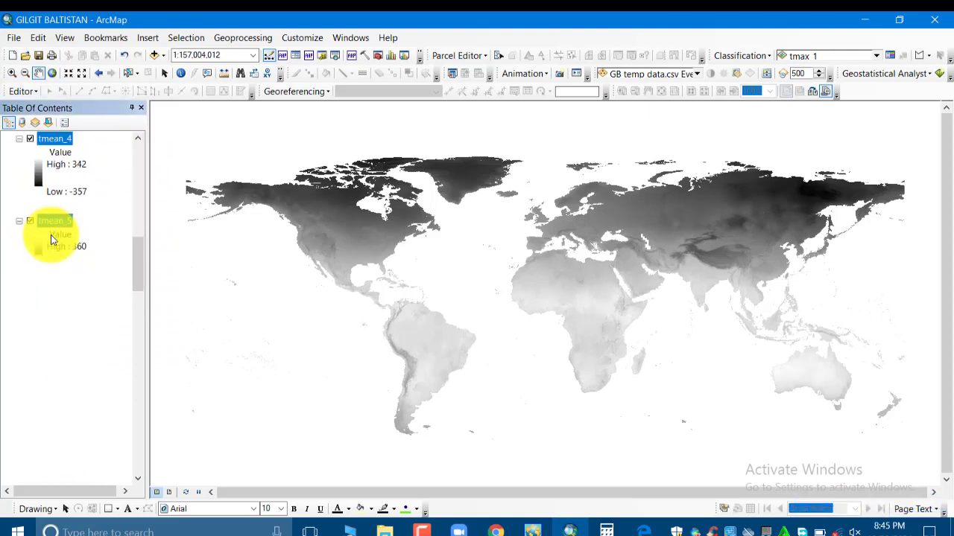
pyautogui.hotkey('shift', 'Down')
pyautogui.hotkey('shift', 'Down')
pyautogui.hotkey('shift', 'Down')
pyautogui.hotkey('shift', 'Down')
pyautogui.hotkey('shift', 'Down')
pyautogui.hotkey('shift', 'Down')
pyautogui.hotkey('shift', 'Down')
pyautogui.hotkey('shift', 'Down')
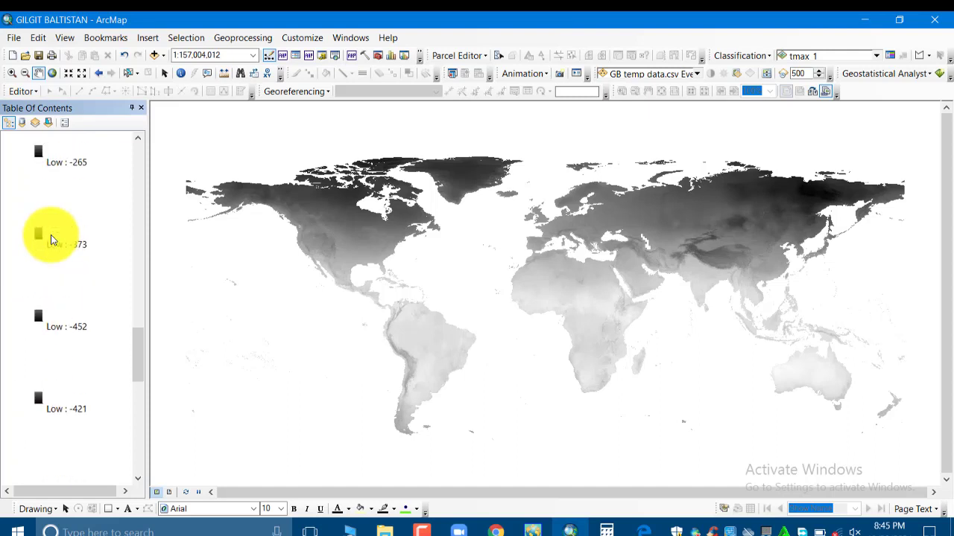
pyautogui.hotkey('shift', 'Down')
pyautogui.hotkey('shift', 'Down')
pyautogui.hotkey('shift', 'Down')
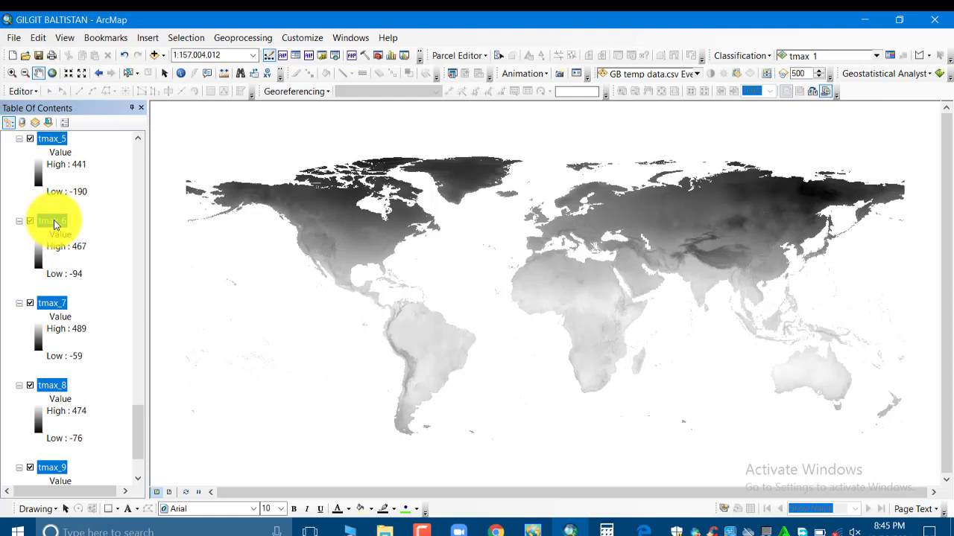
pyautogui.rightClick(54, 224)
pyautogui.click(112, 265)
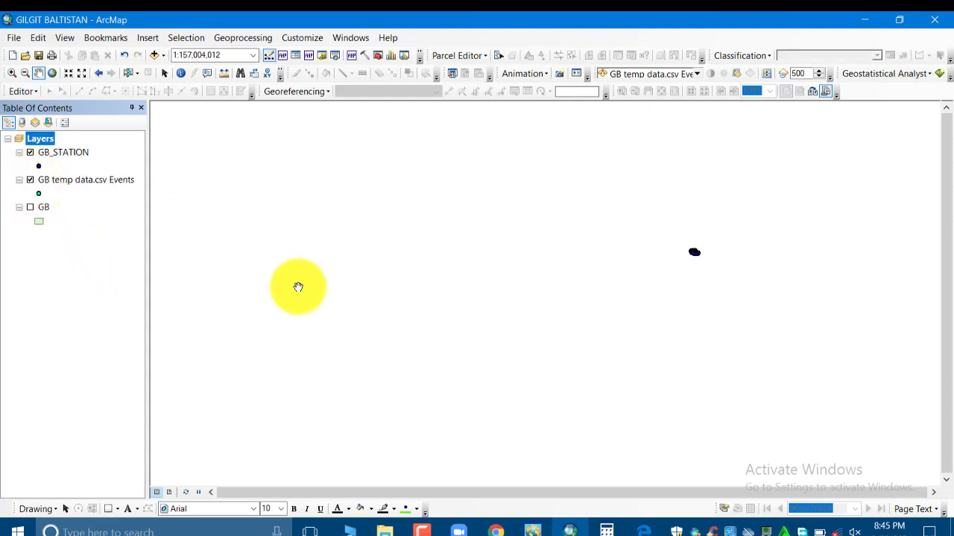
# - Remove the GB_STATION and GB temp data.csv Events layers from the map
pyautogui.rightClick(61, 159)
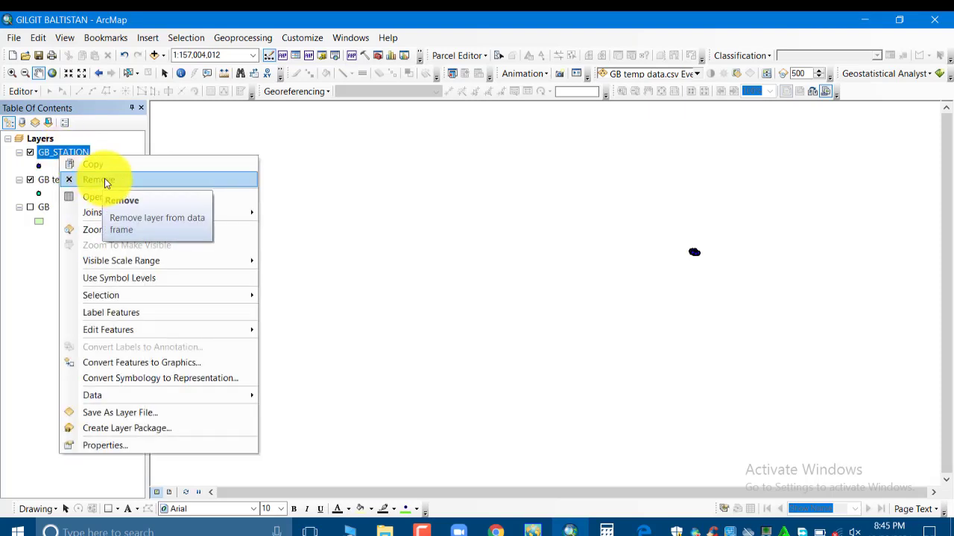
pyautogui.click(104, 178)
pyautogui.rightClick(64, 153)
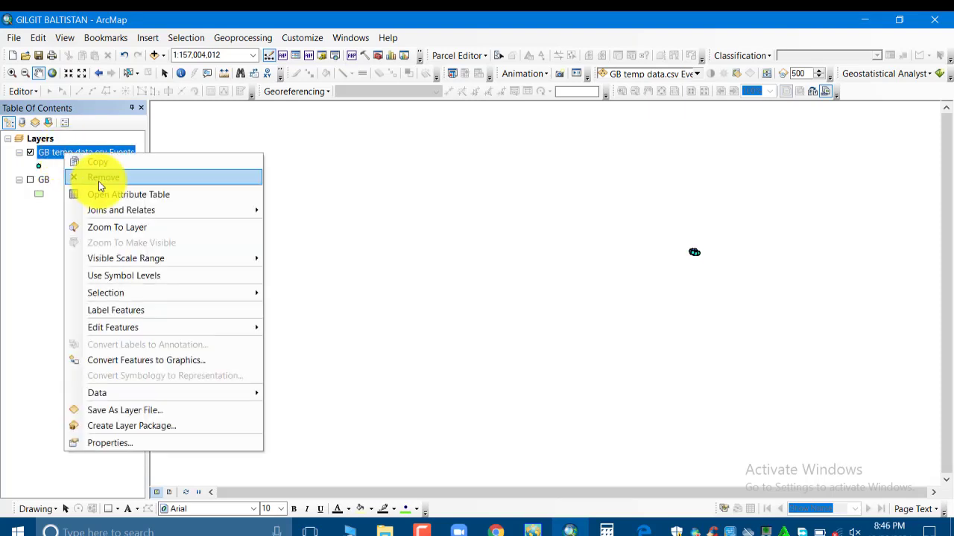
pyautogui.click(102, 177)
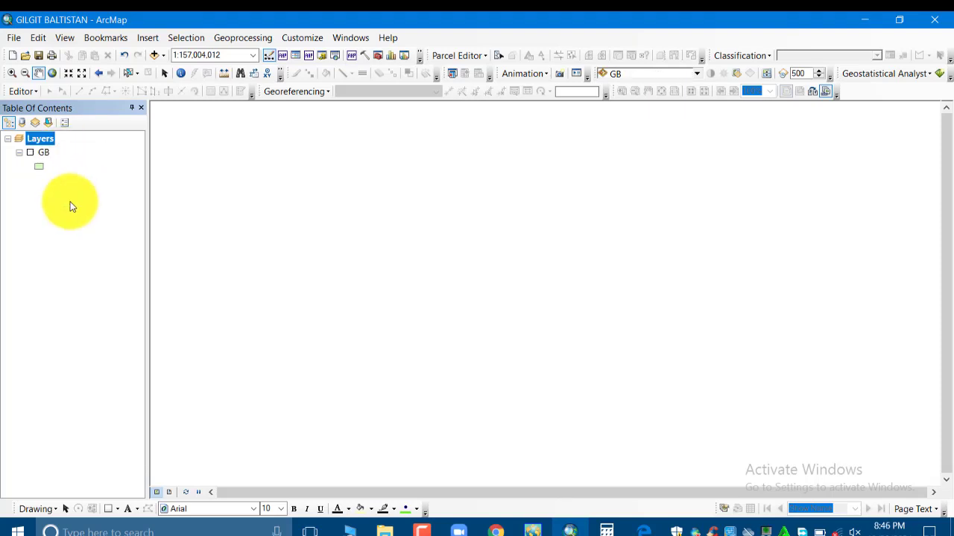
# - Turn on the GB layer and zoom to its extent
pyautogui.click(30, 153)
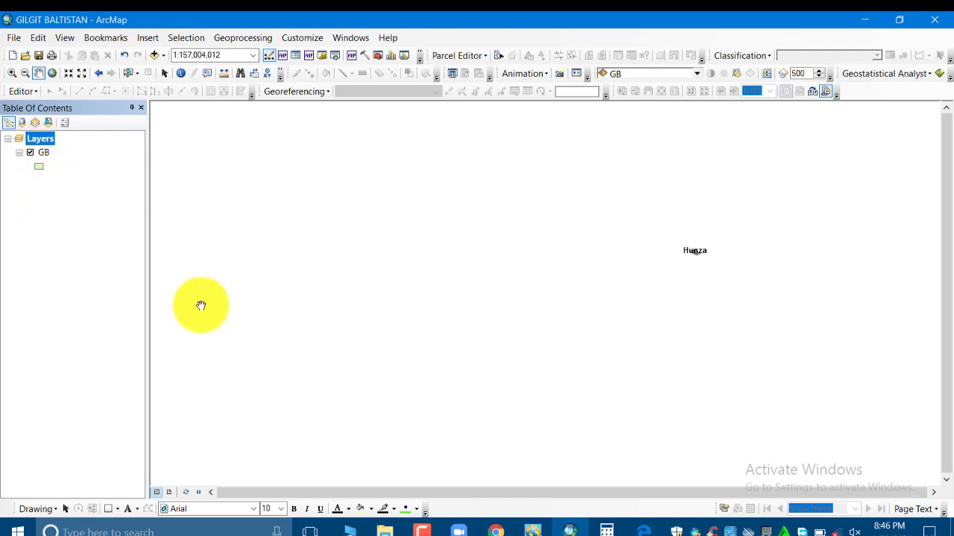
pyautogui.rightClick(43, 153)
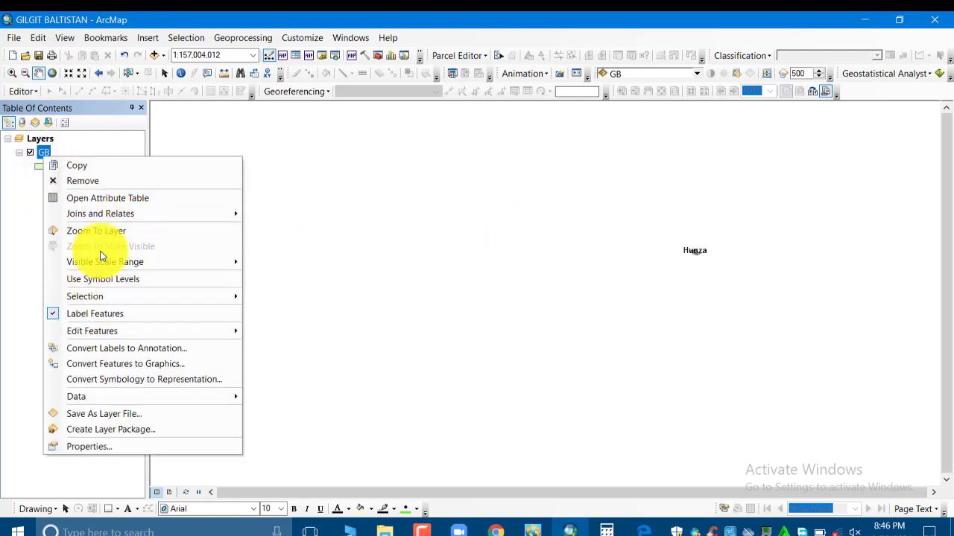
pyautogui.click(105, 231)
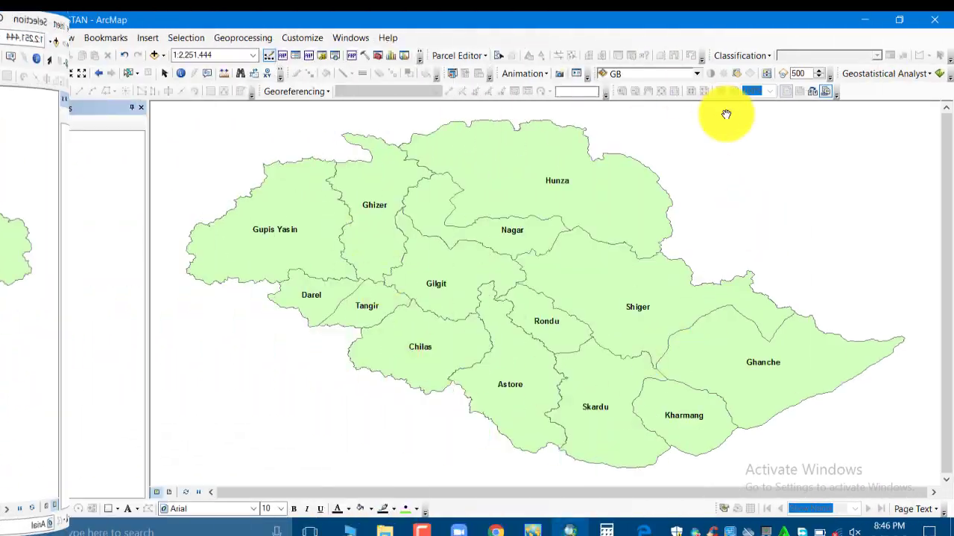
# - Minimize ArcMap, open the GB Temperature data for mapping workbook from the desktop in Excel, and dismiss the activation wizard
pyautogui.click(864, 19)
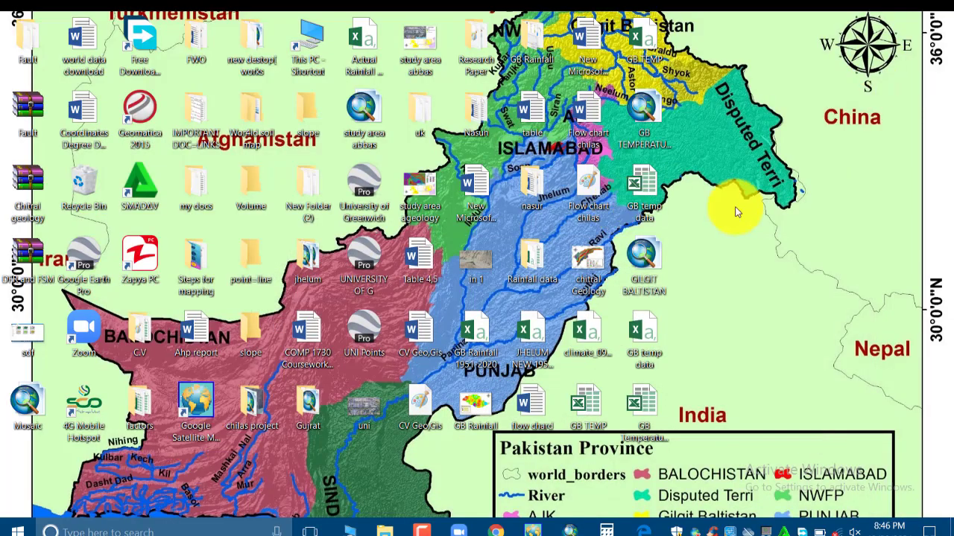
pyautogui.click(645, 402)
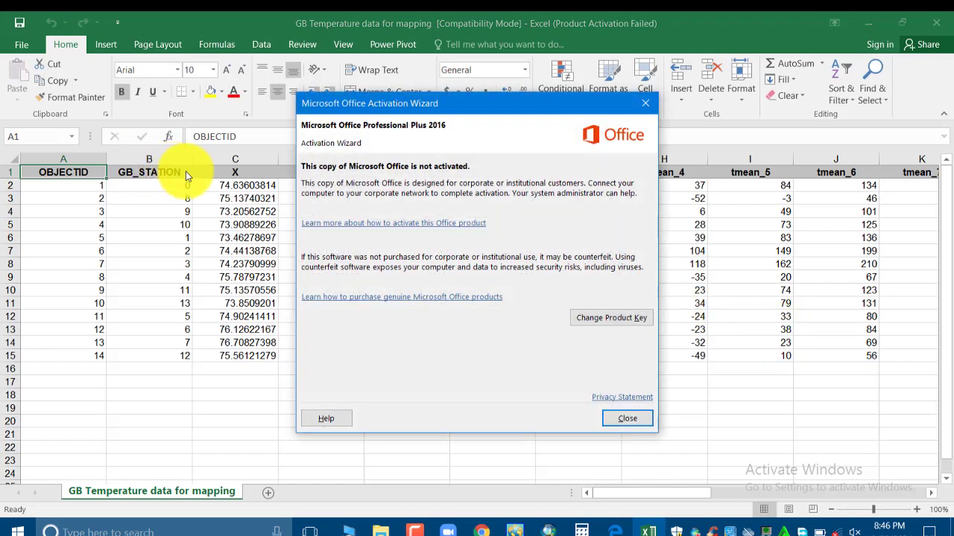
pyautogui.click(646, 104)
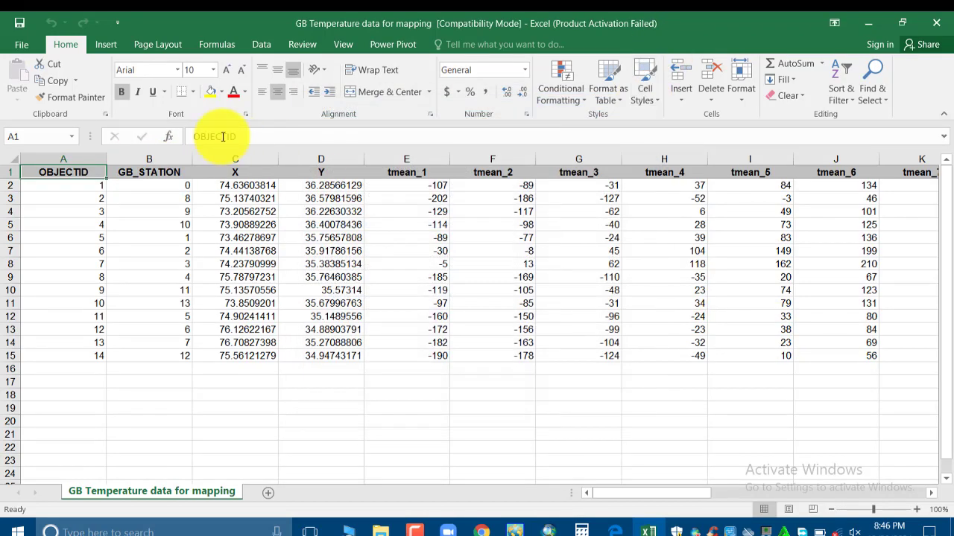
# - Narrow the GB_STATION, X, Y, tmean_1 and tmean_2 columns to fit their contents more closely
pyautogui.moveTo(190, 160); pyautogui.dragTo(166, 159)
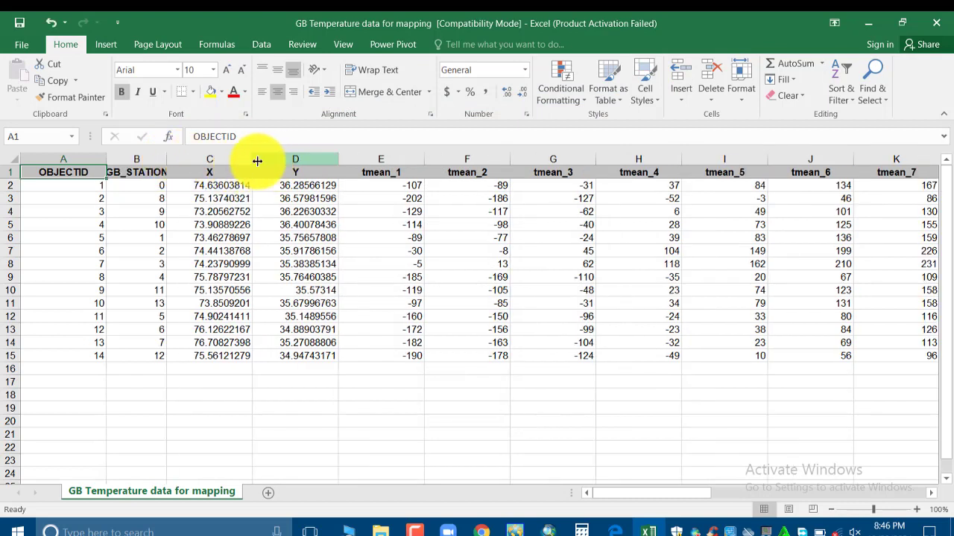
pyautogui.moveTo(253, 155); pyautogui.dragTo(234, 154)
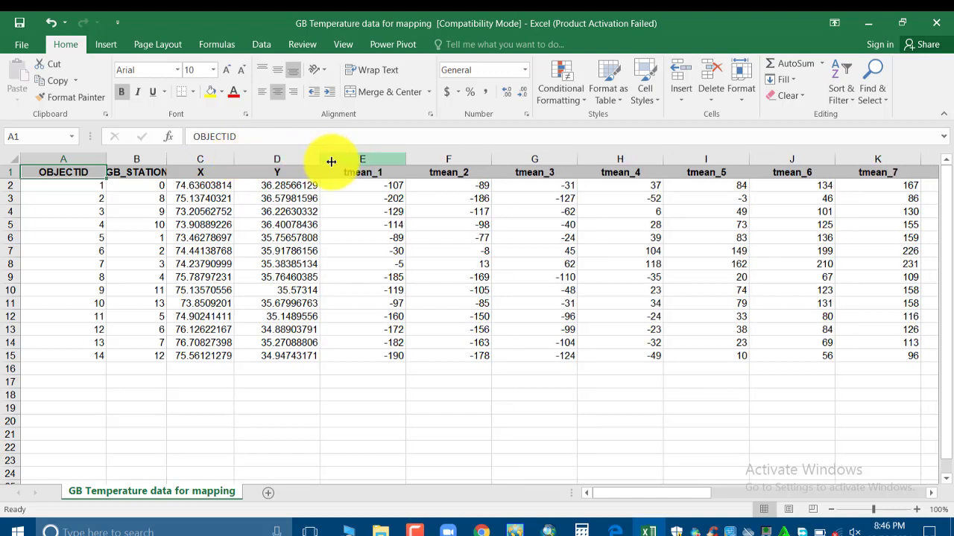
pyautogui.moveTo(318, 161); pyautogui.dragTo(301, 156)
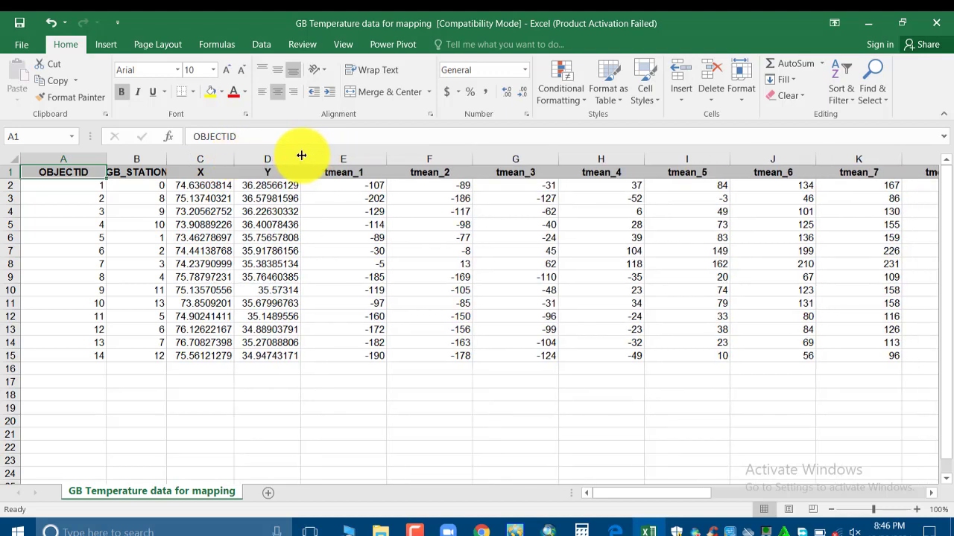
pyautogui.moveTo(404, 158); pyautogui.dragTo(359, 154)
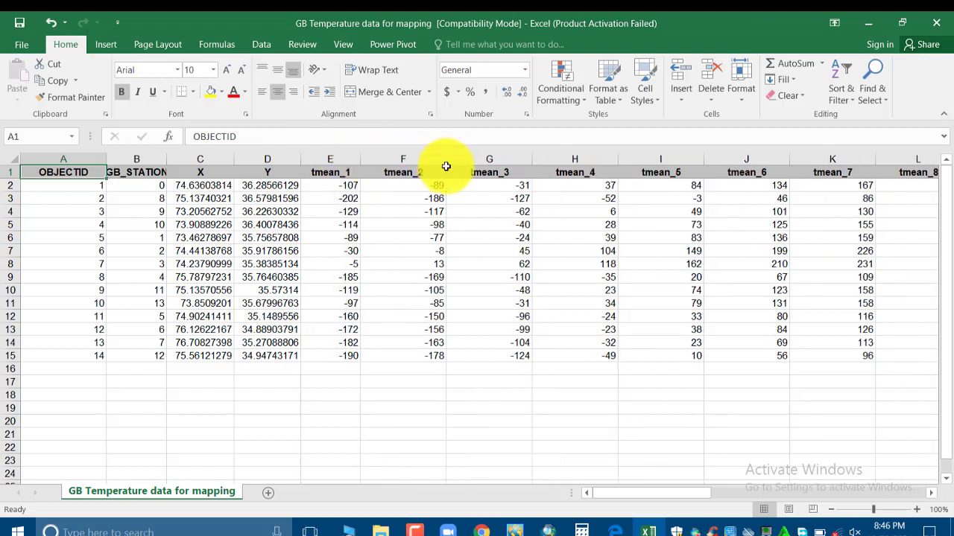
pyautogui.moveTo(445, 159); pyautogui.dragTo(426, 158)
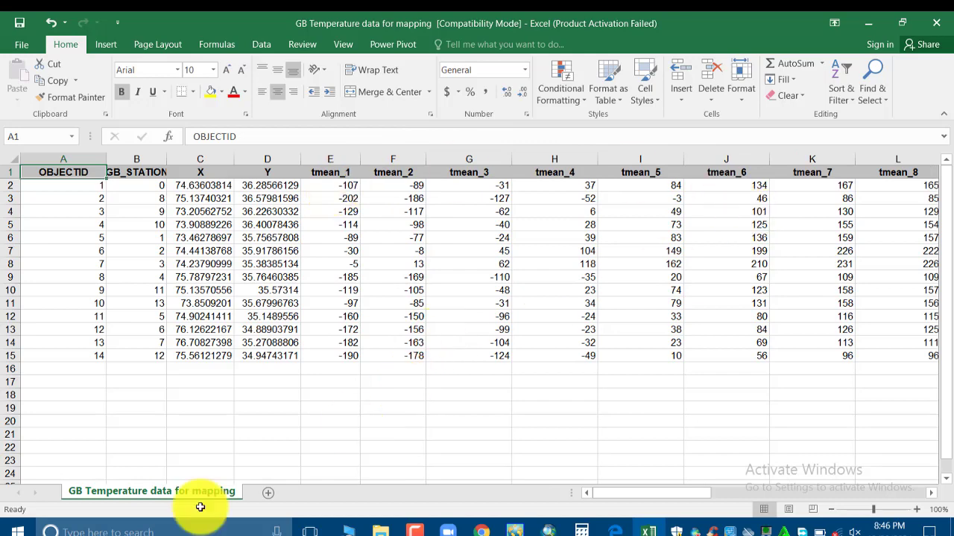
# - Shift the tmax_1 to tmax_12 columns over by one, leaving column Q empty after tmean_12
pyautogui.moveTo(654, 493); pyautogui.dragTo(870, 490)
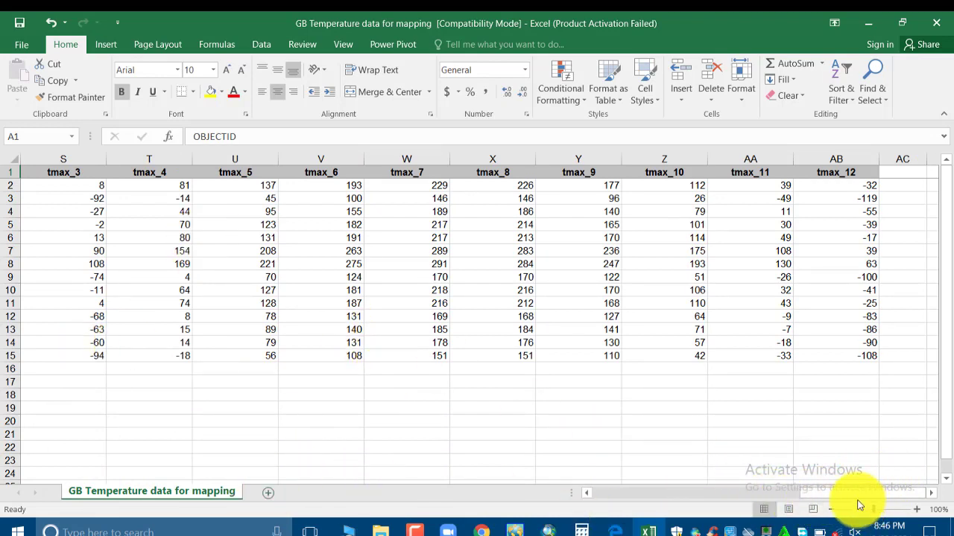
pyautogui.moveTo(848, 494); pyautogui.dragTo(799, 496)
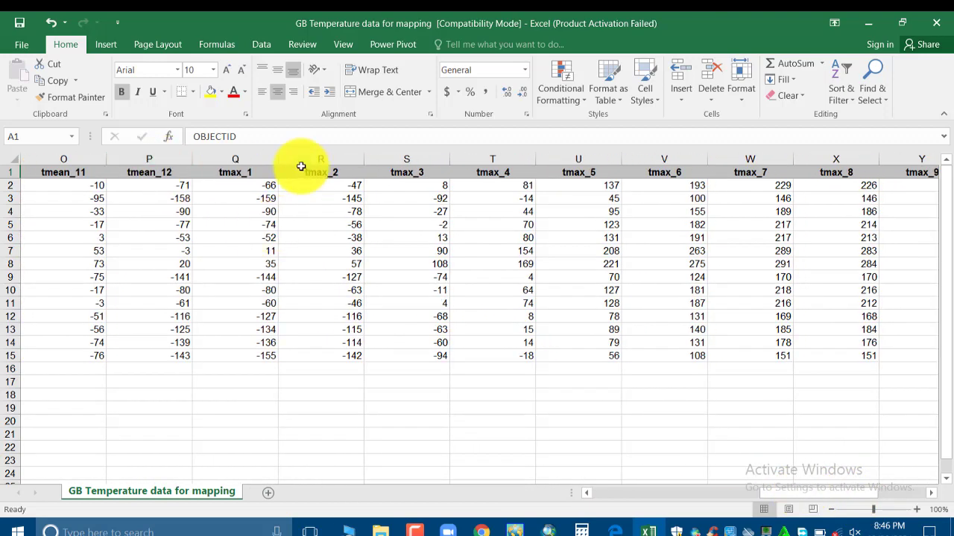
pyautogui.moveTo(233, 163); pyautogui.dragTo(910, 195)
# - Average the first station's tmean_1 to tmean_9 values (E2:M2) into cell Q2 with AutoSum's Average function
pyautogui.moveTo(809, 496); pyautogui.dragTo(509, 453)
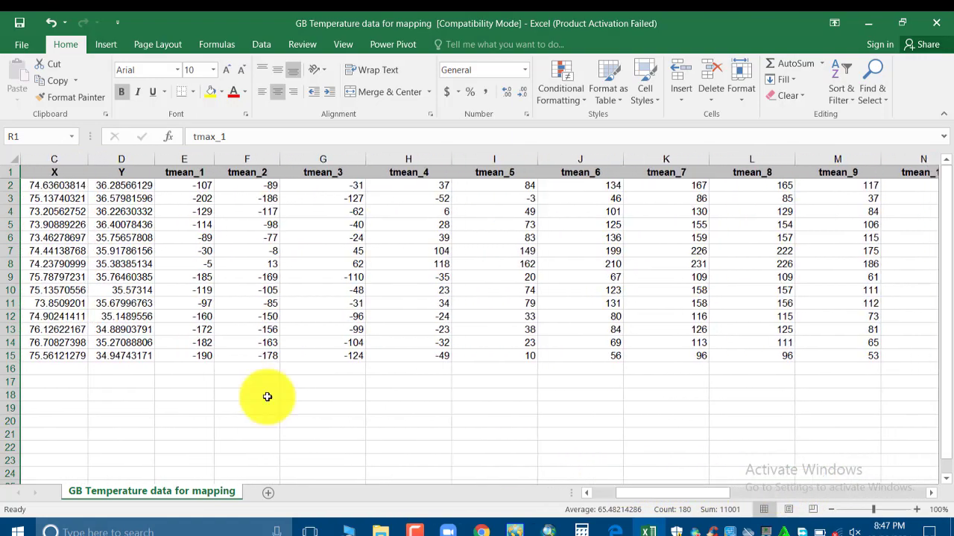
pyautogui.click(189, 185)
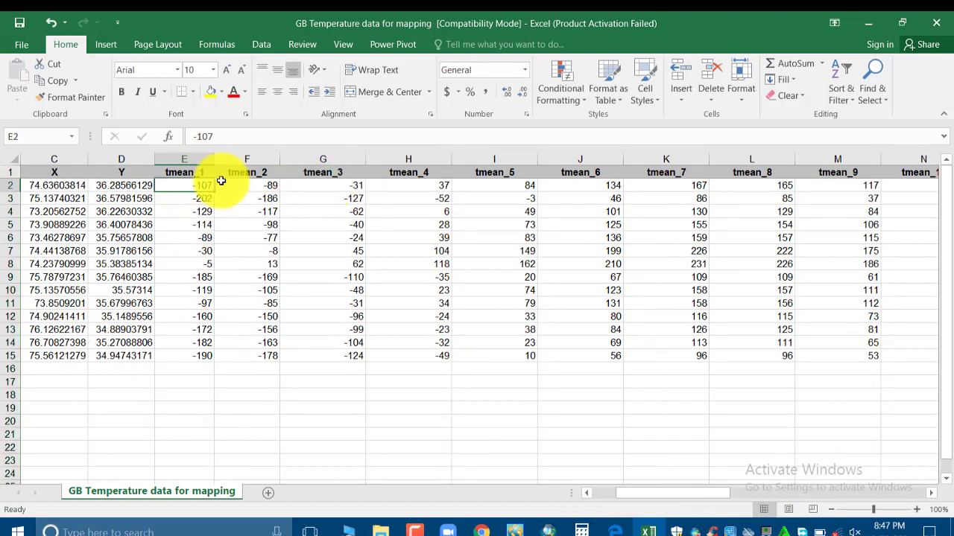
pyautogui.moveTo(199, 187); pyautogui.dragTo(808, 188)
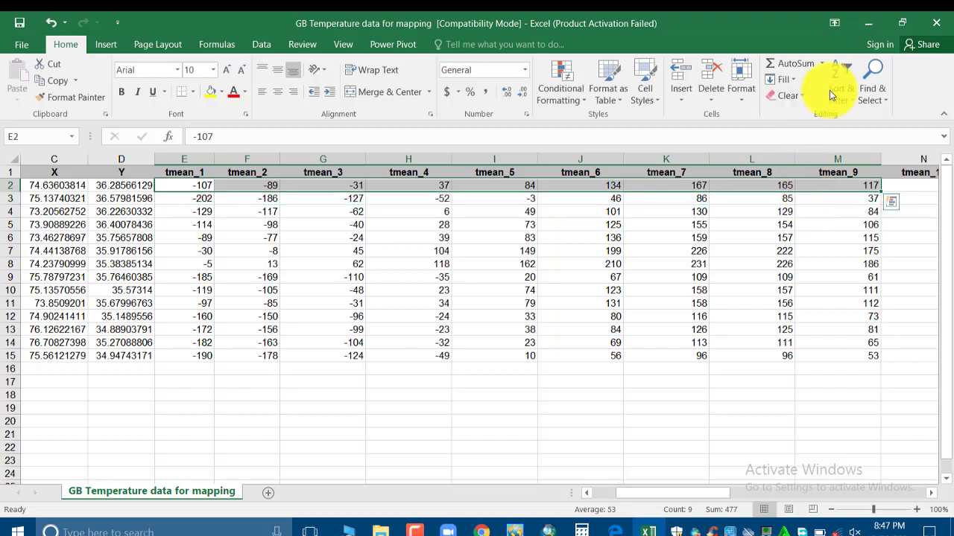
pyautogui.click(823, 64)
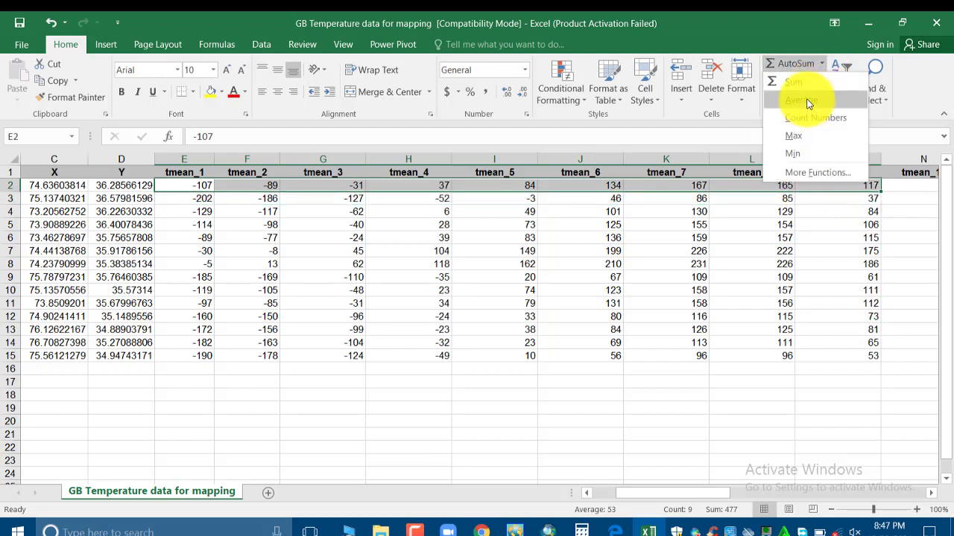
pyautogui.click(809, 103)
# - Label the new average column in cell Q1 as "AvgT min"
pyautogui.moveTo(700, 493); pyautogui.dragTo(754, 488)
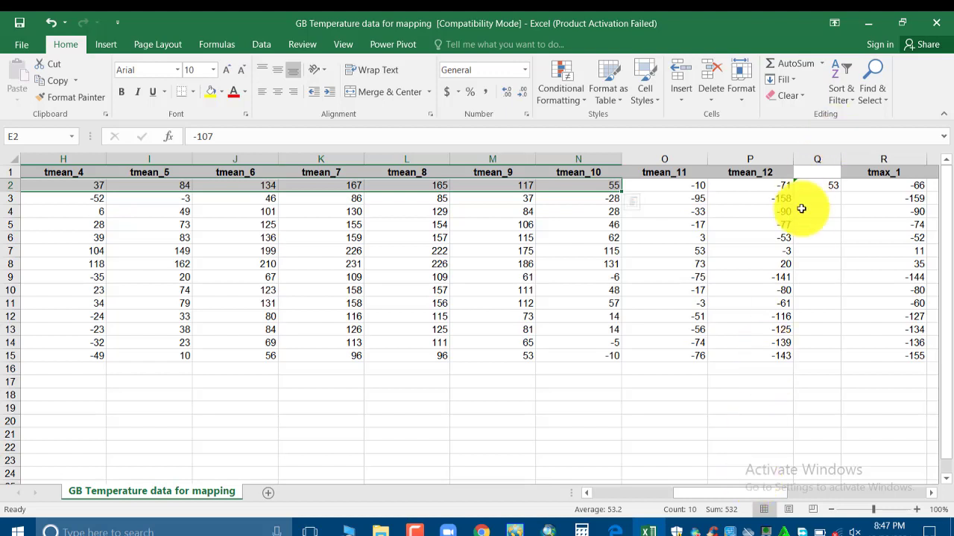
pyautogui.click(817, 173)
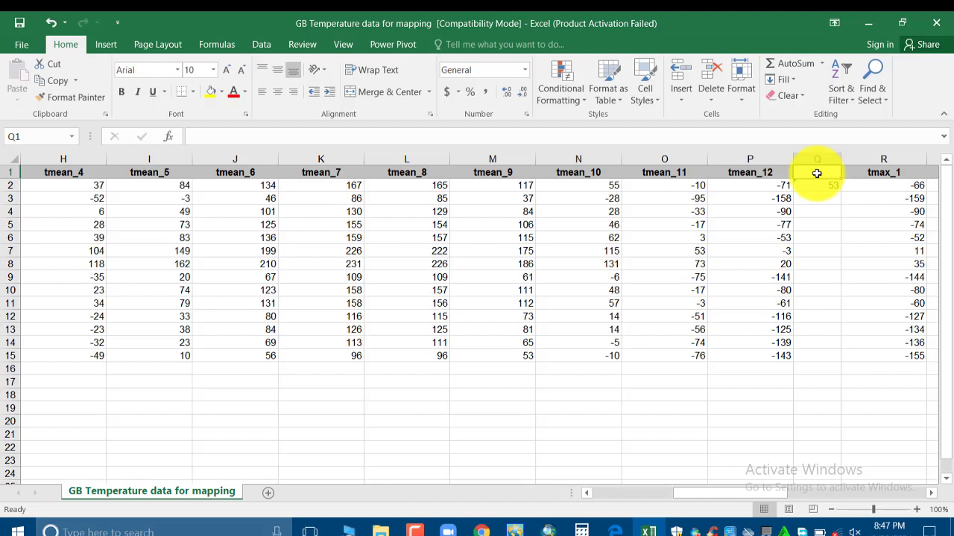
pyautogui.write('Avg min')
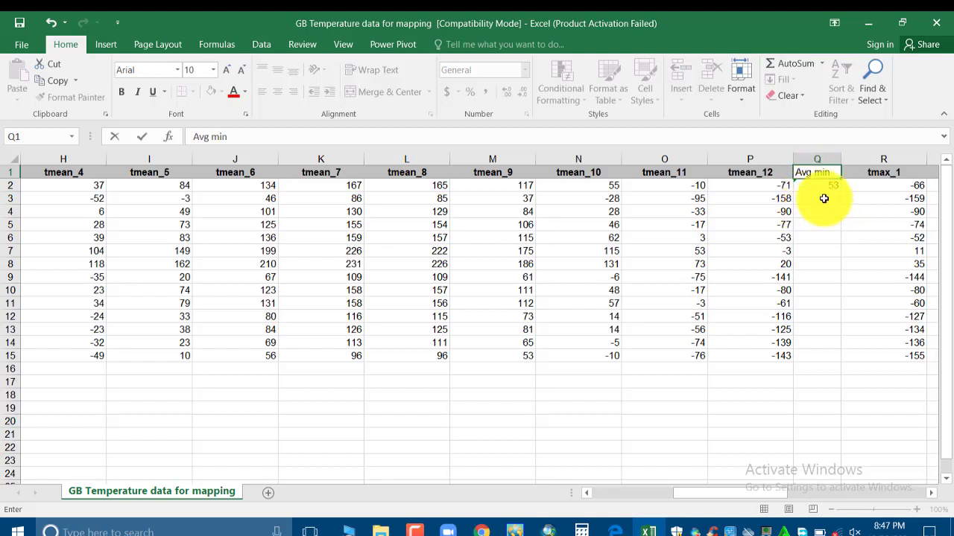
pyautogui.press('Left')
pyautogui.press('Left')
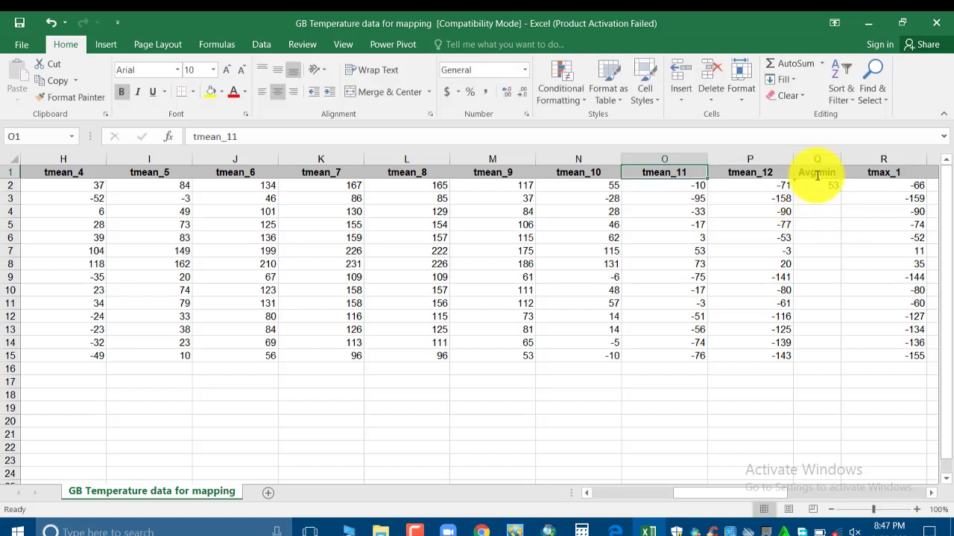
pyautogui.click(818, 174)
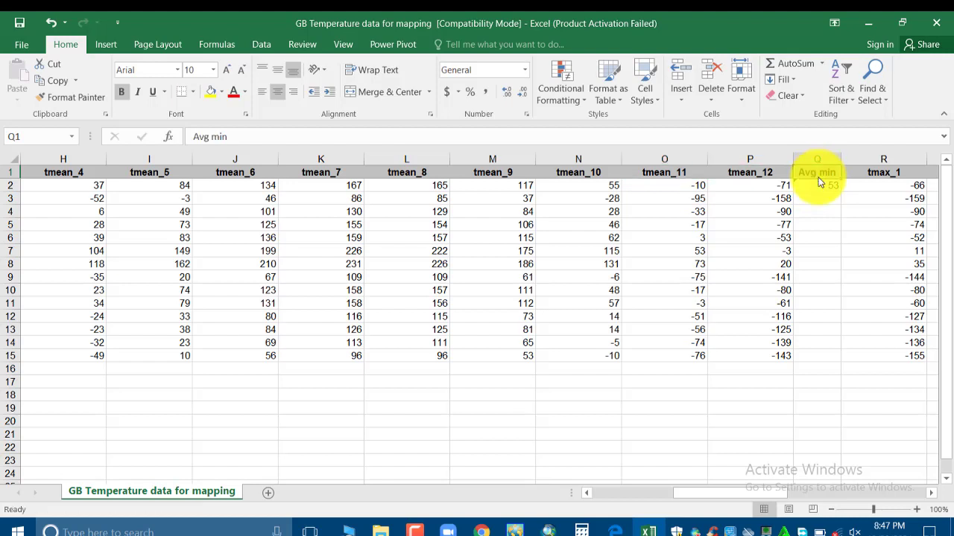
pyautogui.click(210, 136)
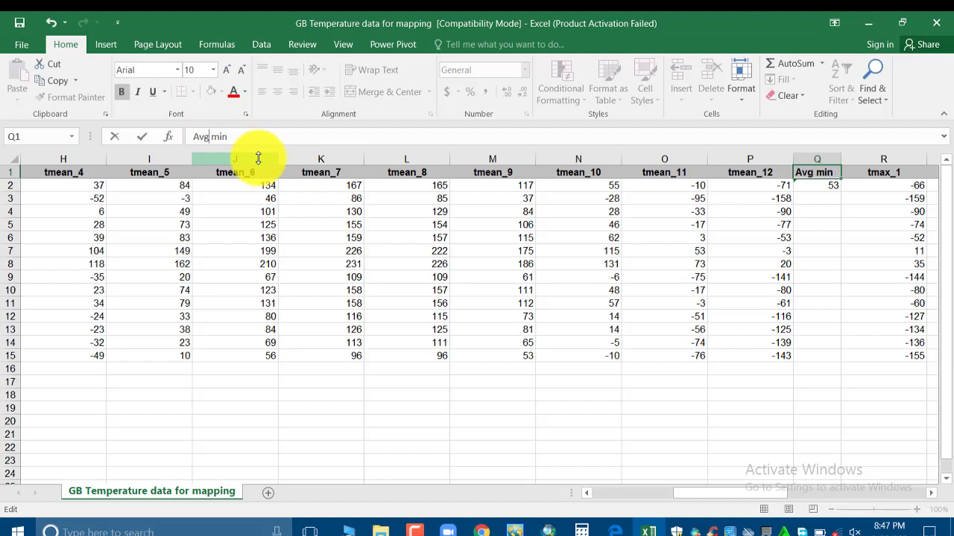
pyautogui.write('T')
pyautogui.click(829, 210)
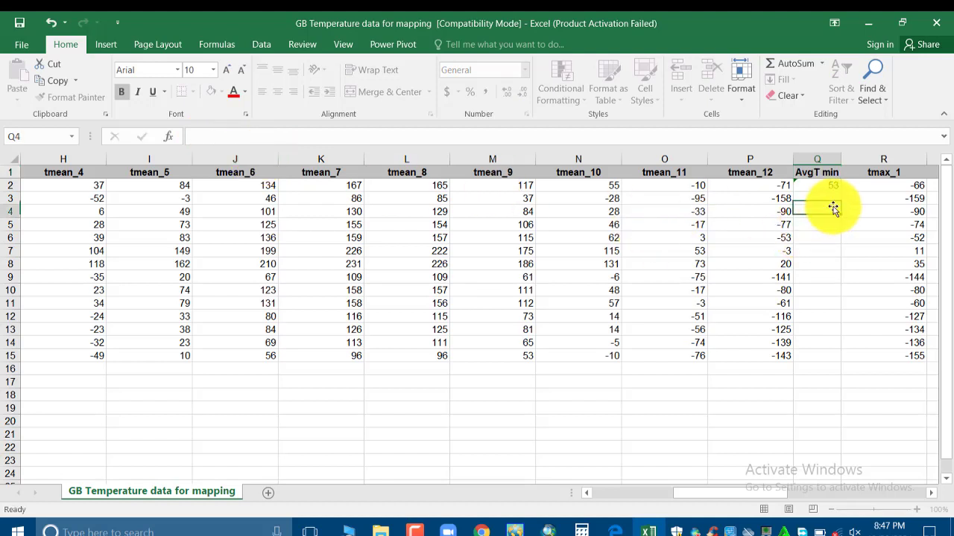
# - Fill the average formula from Q2 down through Q15 for all stations
pyautogui.click(826, 189)
pyautogui.moveTo(839, 190); pyautogui.dragTo(835, 362)
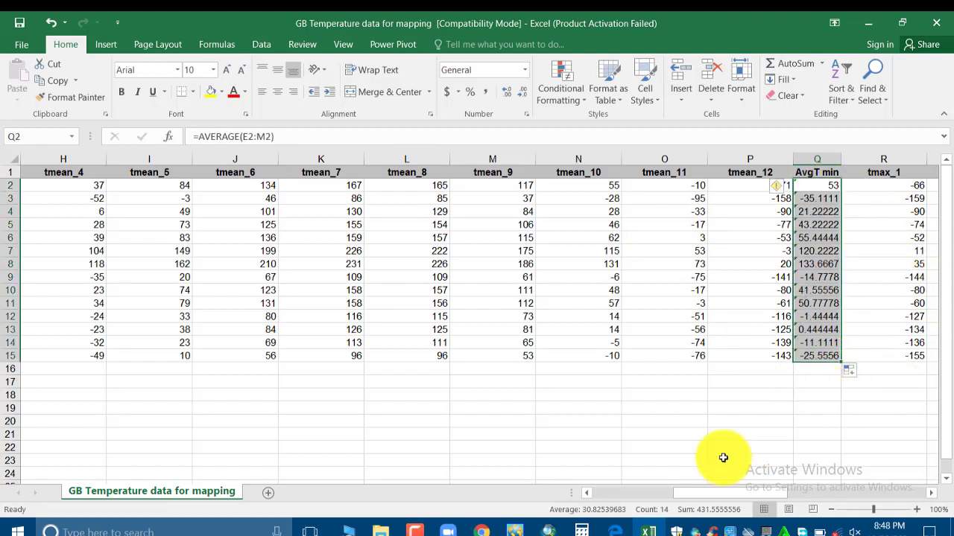
pyautogui.moveTo(742, 495); pyautogui.dragTo(835, 473)
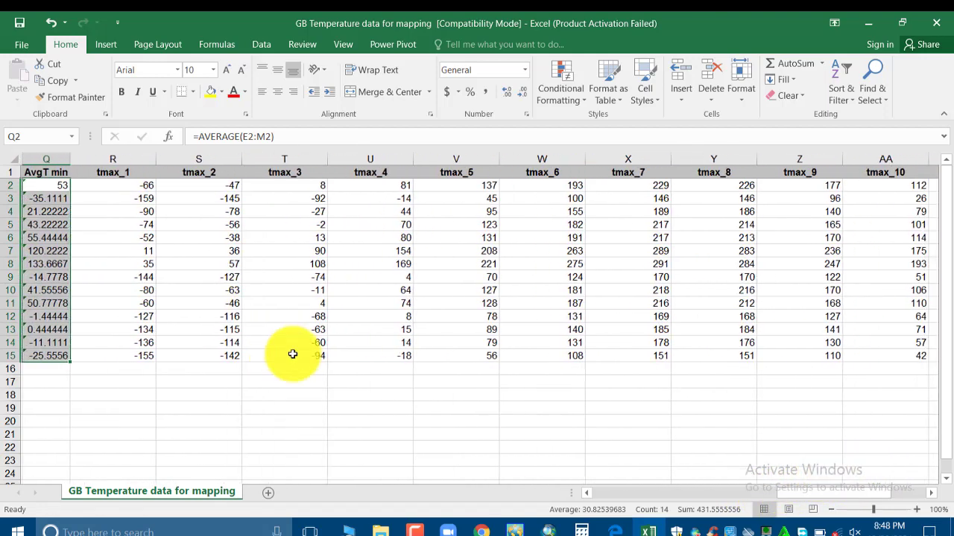
# - Average the first station's tmax_1 to tmax_12 values (R2:AC2) into cell AD2 with AutoSum's Average function
pyautogui.click(120, 187)
pyautogui.moveTo(130, 187); pyautogui.dragTo(868, 187)
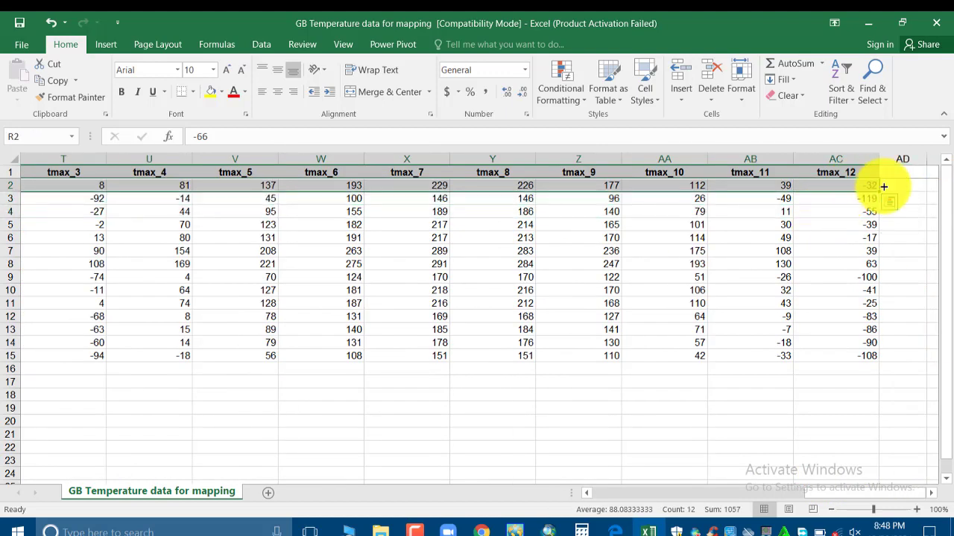
pyautogui.click(821, 64)
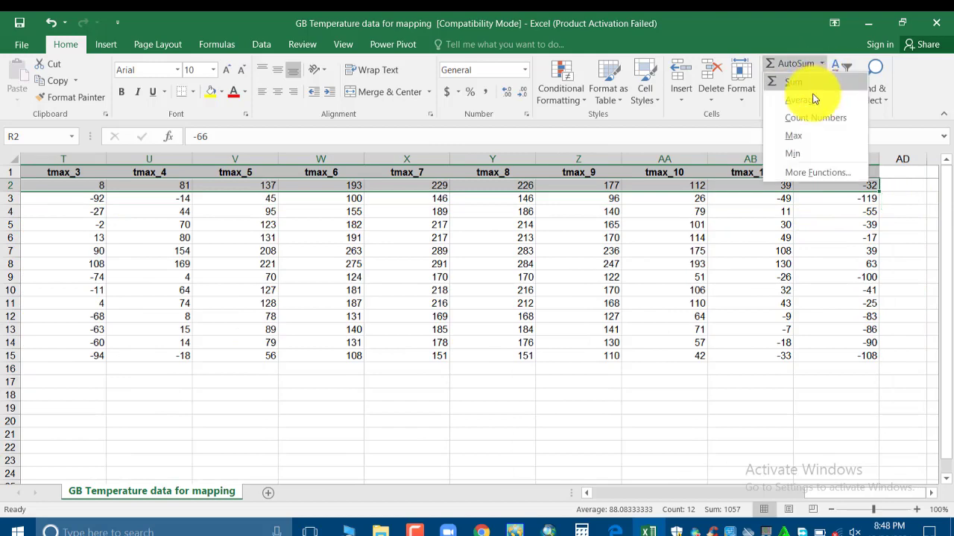
pyautogui.click(809, 98)
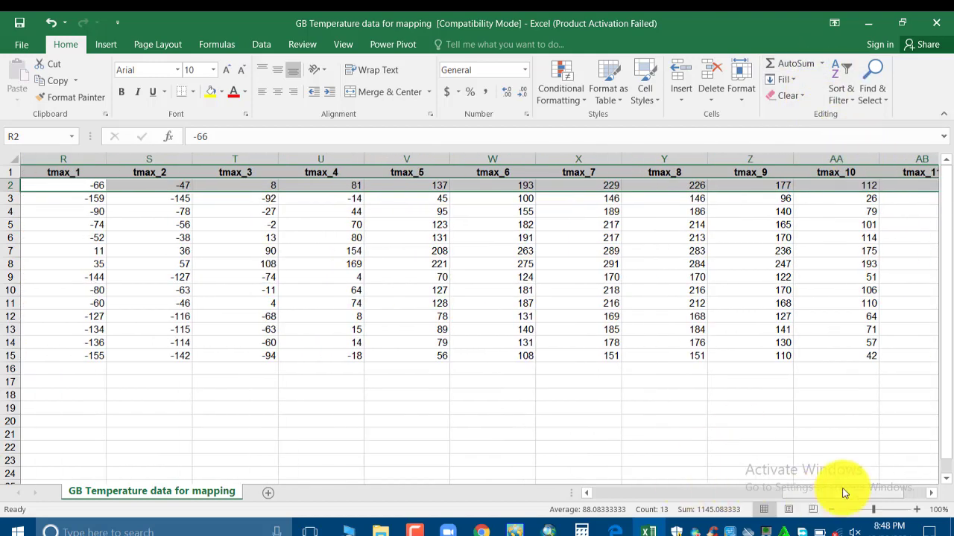
# - Fill the tmax average formula from AD2 down through AD15 for all stations
pyautogui.moveTo(838, 494); pyautogui.dragTo(920, 495)
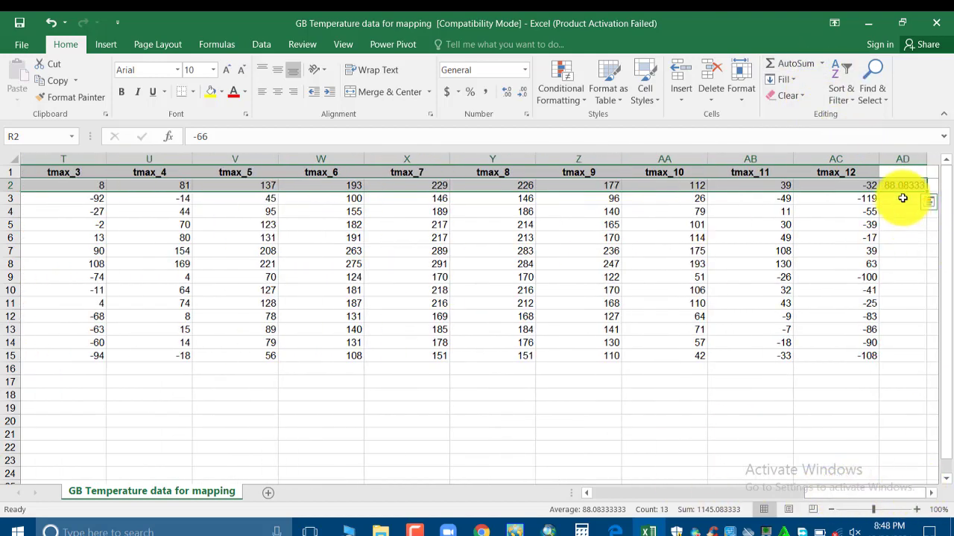
pyautogui.click(910, 187)
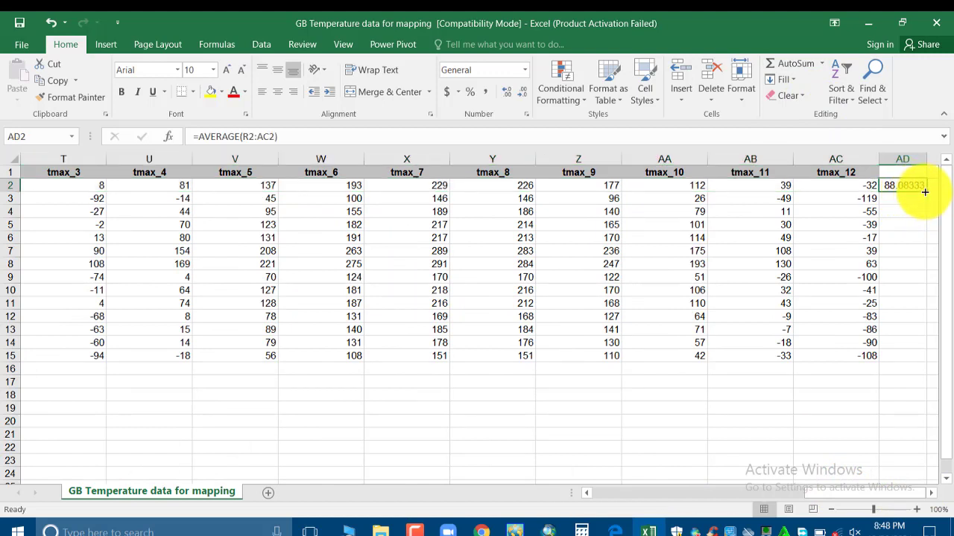
pyautogui.moveTo(925, 191); pyautogui.dragTo(923, 361)
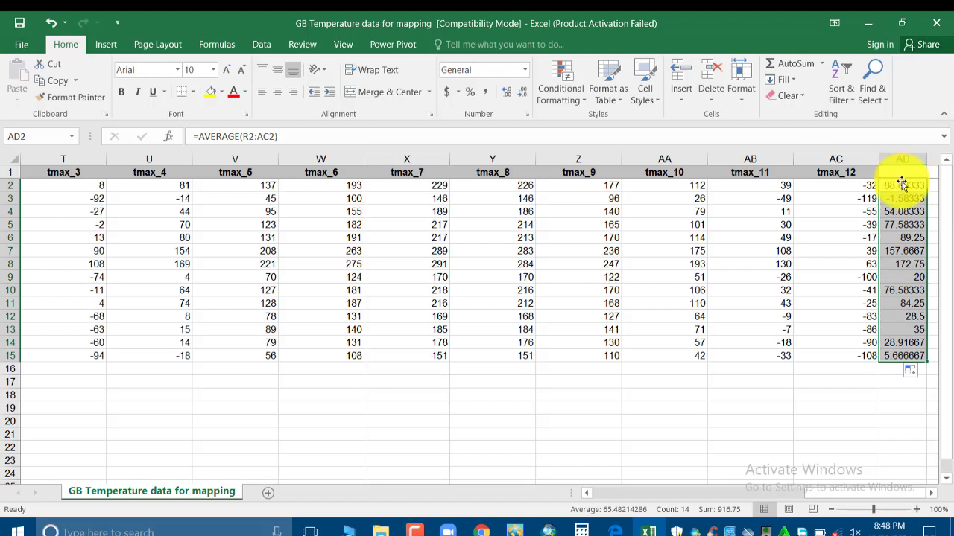
# - Label the tmax average column in cell AD1 as "Avg Tmax"
pyautogui.click(901, 172)
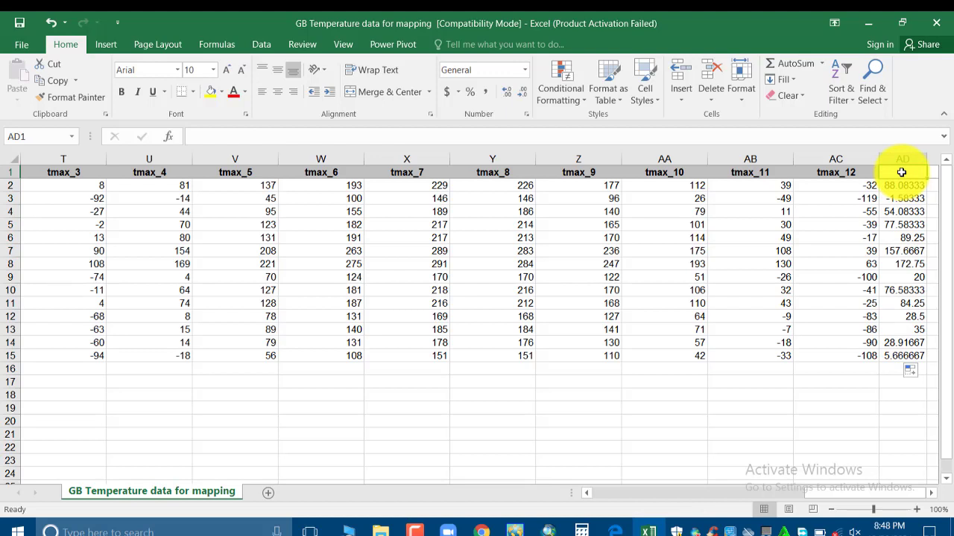
pyautogui.write('Avg Tmax')
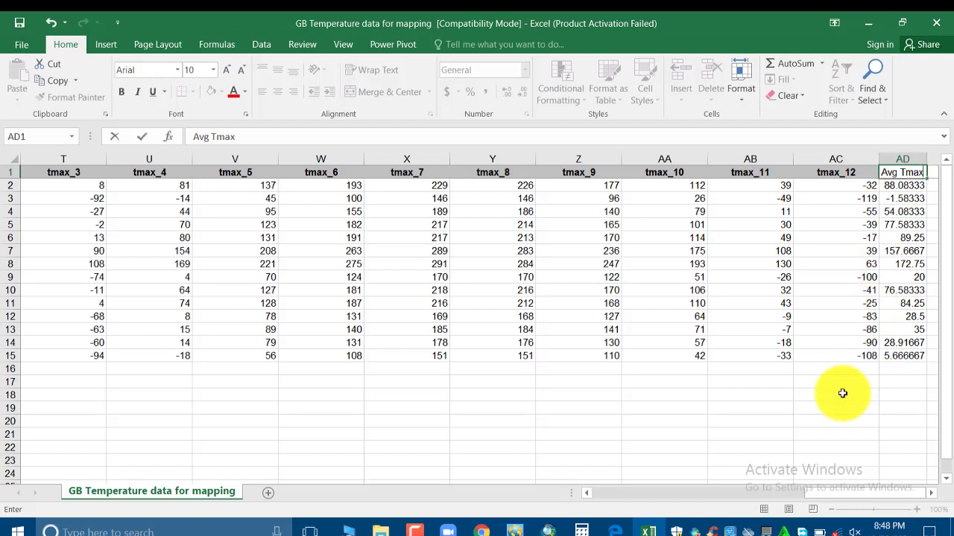
pyautogui.click(841, 394)
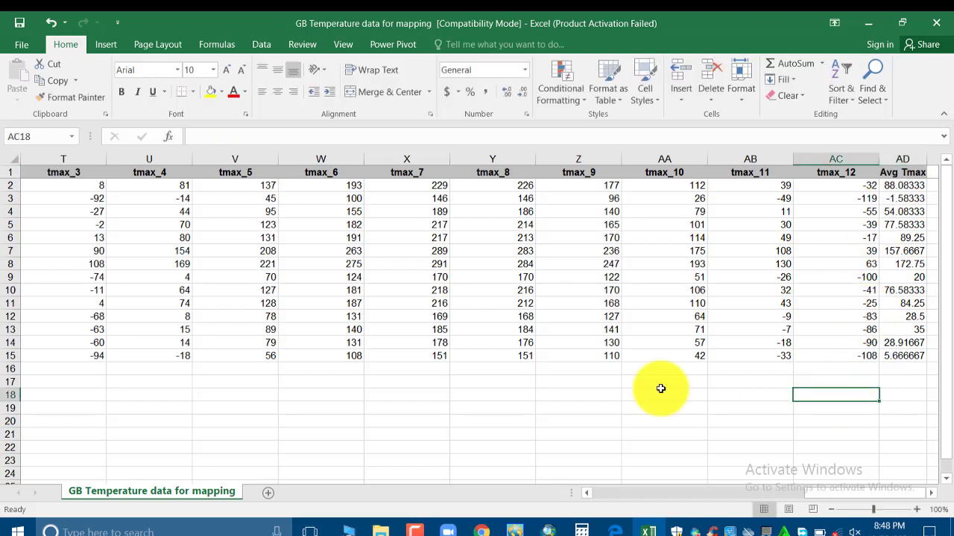
# - Add a new worksheet and copy the X and Y coordinate columns from the temperature data sheet into its columns A and B
pyautogui.click(266, 493)
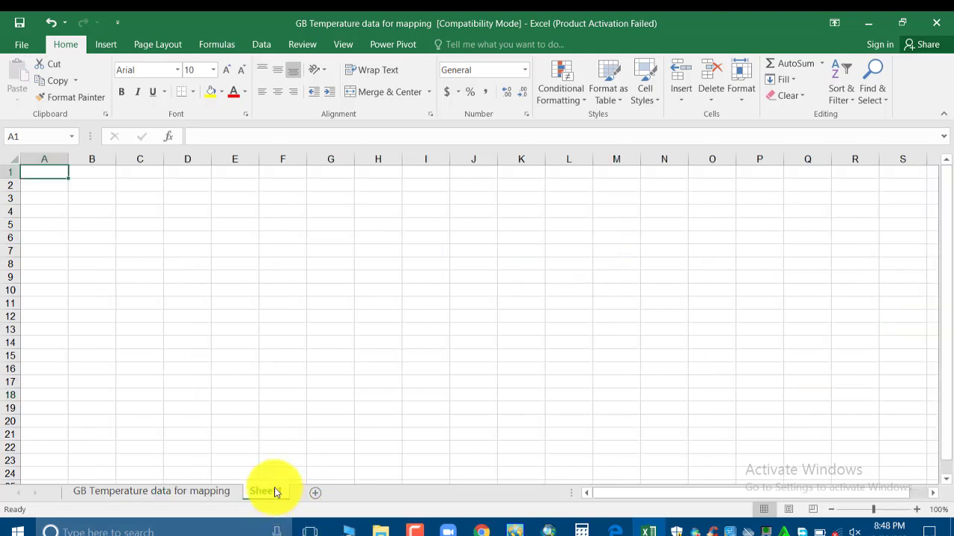
pyautogui.click(133, 494)
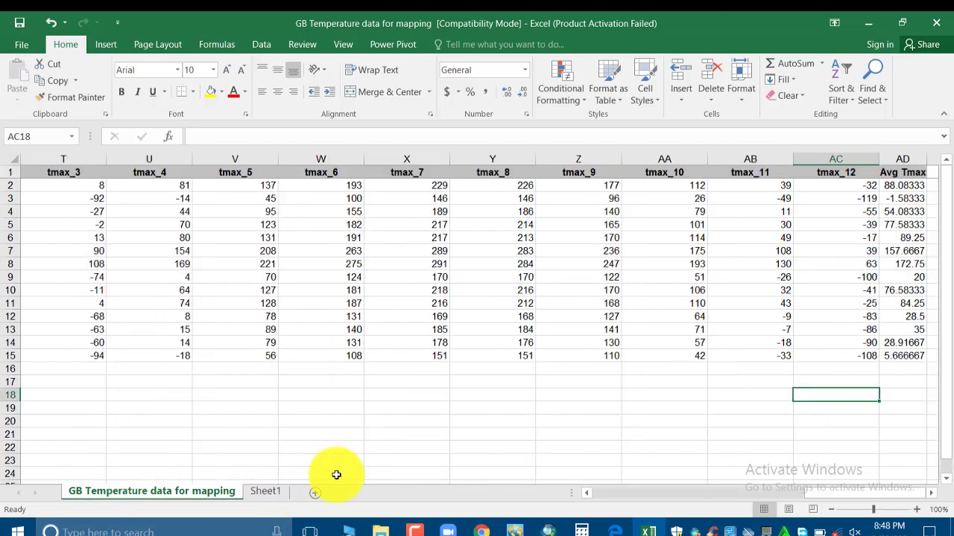
pyautogui.moveTo(835, 494); pyautogui.dragTo(576, 501)
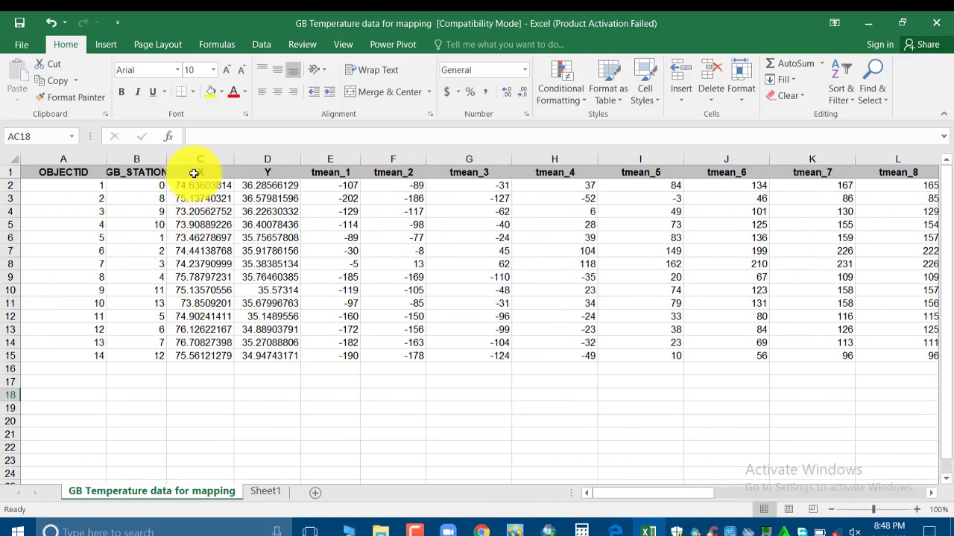
pyautogui.moveTo(223, 161); pyautogui.dragTo(253, 173)
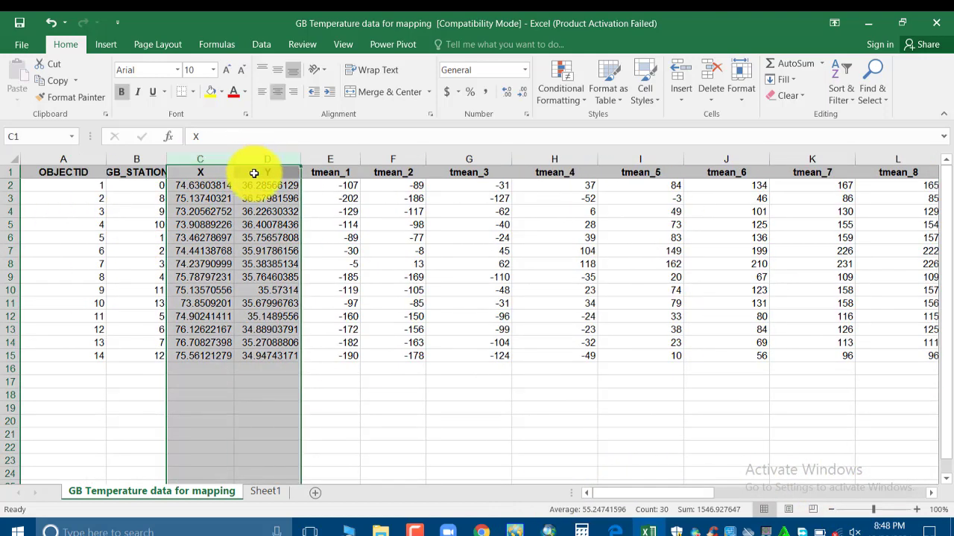
pyautogui.rightClick(253, 172)
pyautogui.click(296, 199)
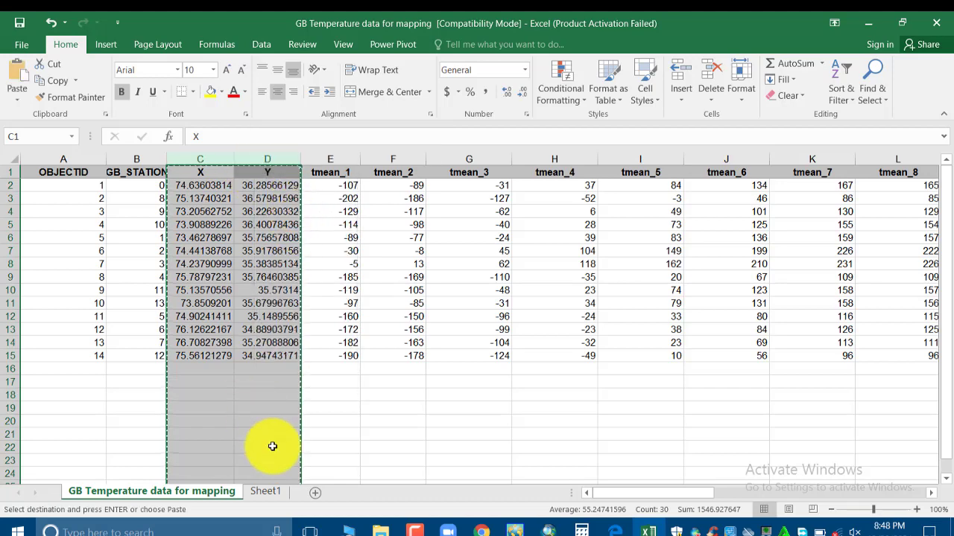
pyautogui.click(263, 492)
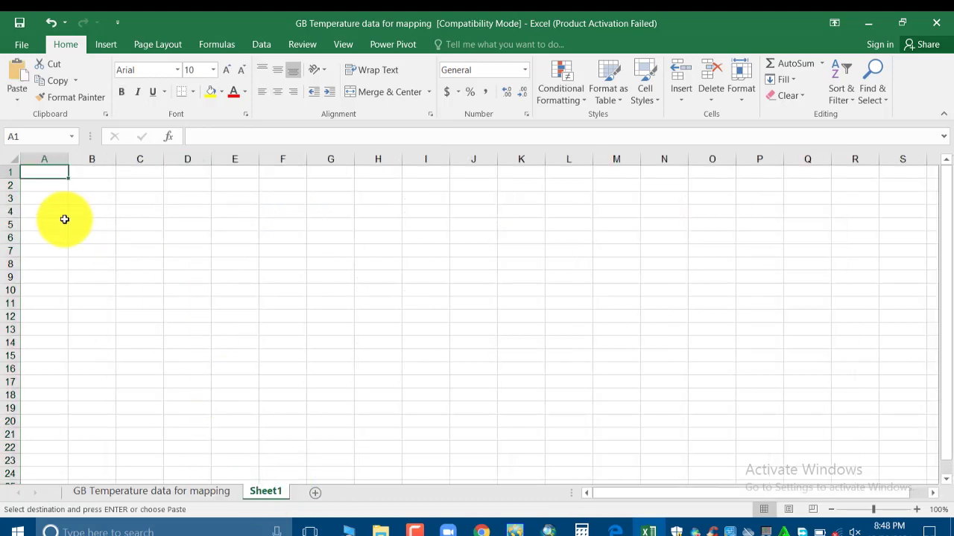
pyautogui.hotkey('ctrl', 'v')
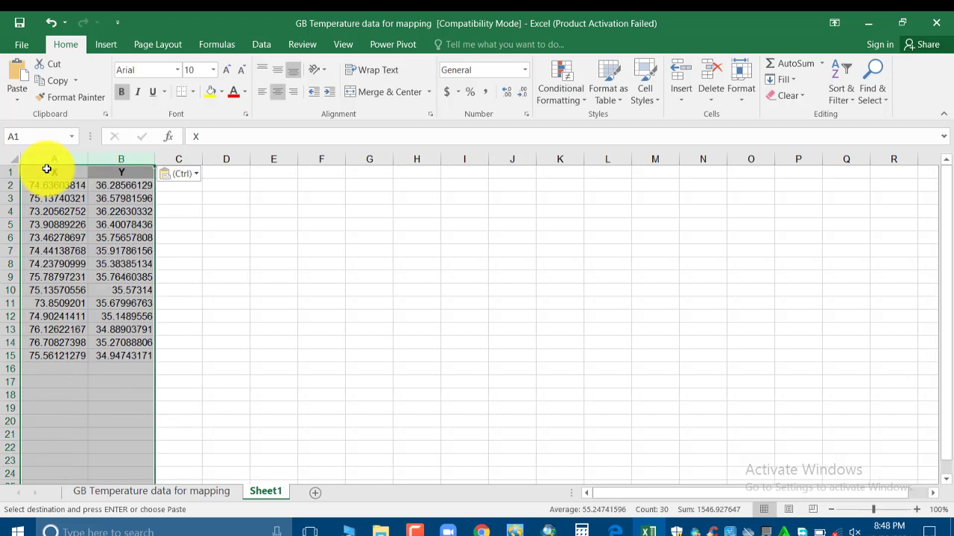
pyautogui.click(289, 261)
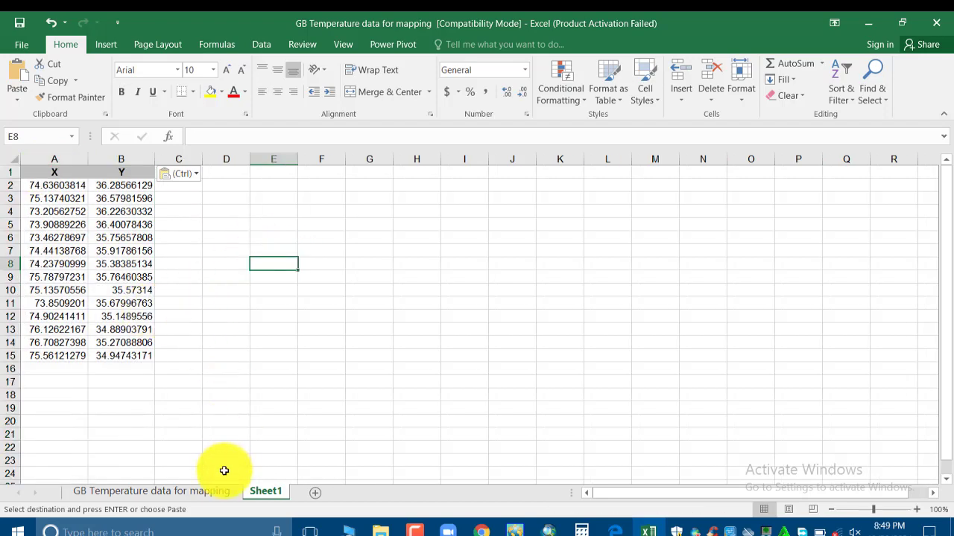
# - Highlight the AvgT min column (Q) on the temperature data sheet with yellow fill
pyautogui.click(181, 494)
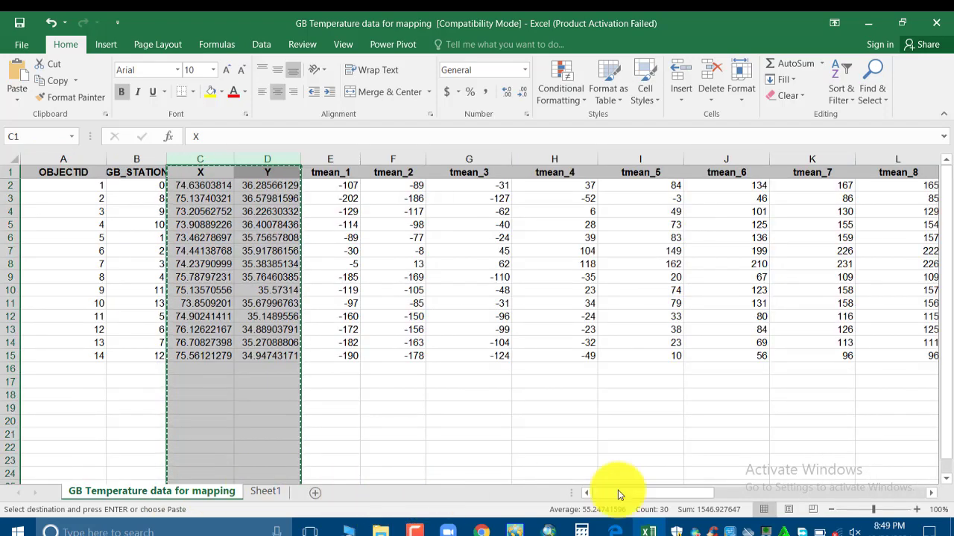
pyautogui.moveTo(645, 498); pyautogui.dragTo(768, 475)
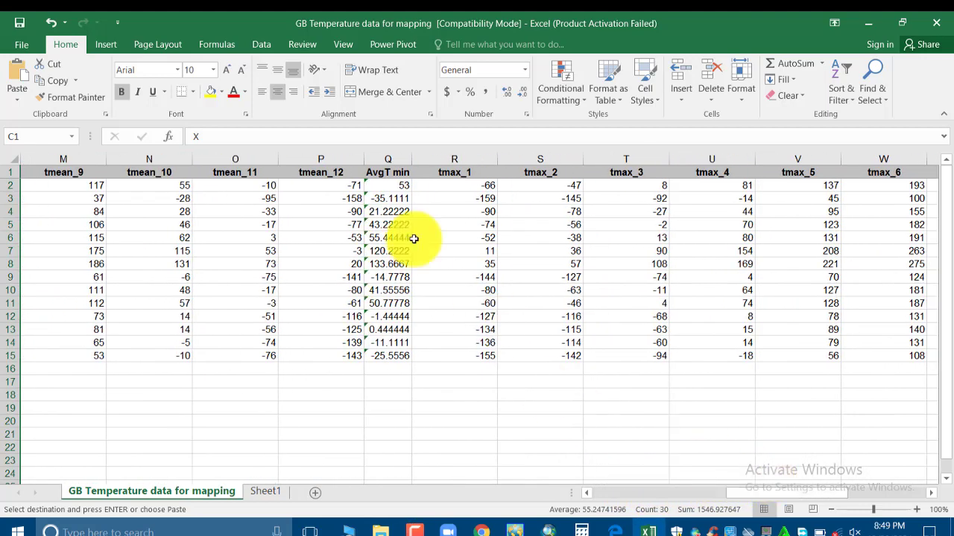
pyautogui.click(383, 160)
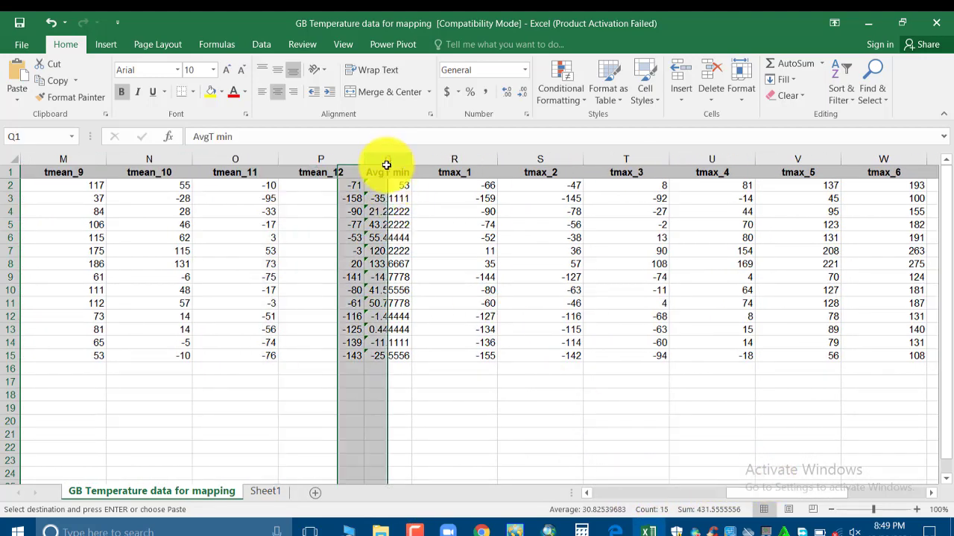
pyautogui.click(210, 93)
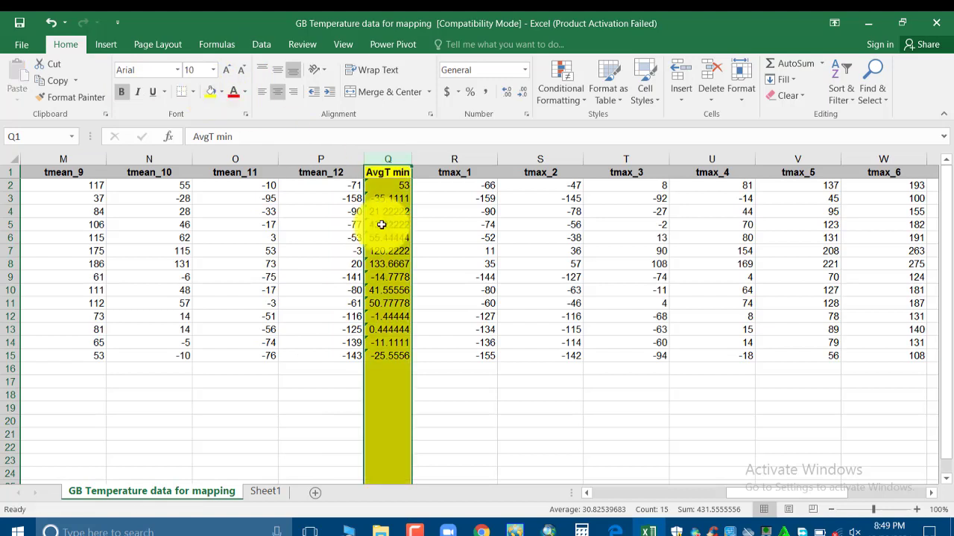
pyautogui.click(521, 434)
# - Copy the AvgT min data (Q1:Q15) to Sheet1 at C1, pasting it as values with source formatting
pyautogui.moveTo(391, 173); pyautogui.dragTo(401, 355)
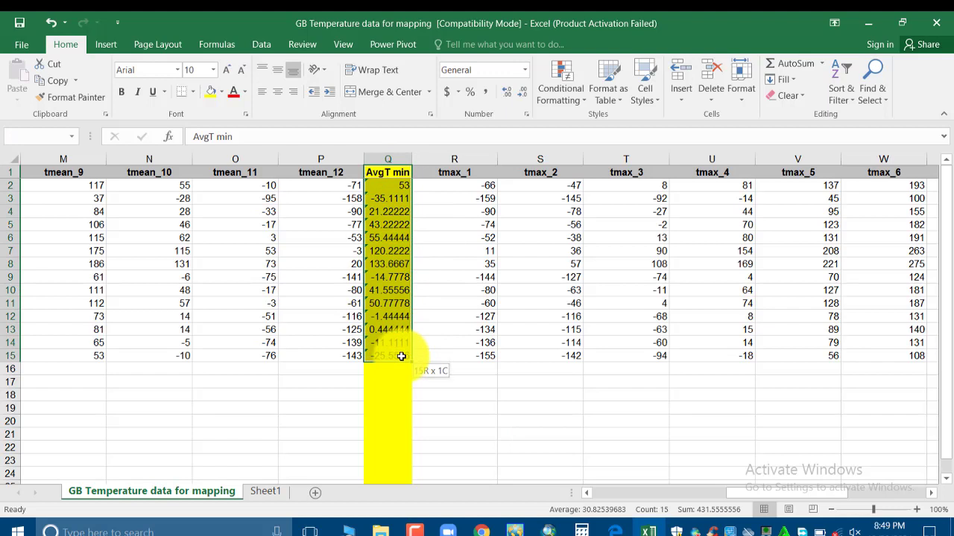
pyautogui.rightClick(401, 306)
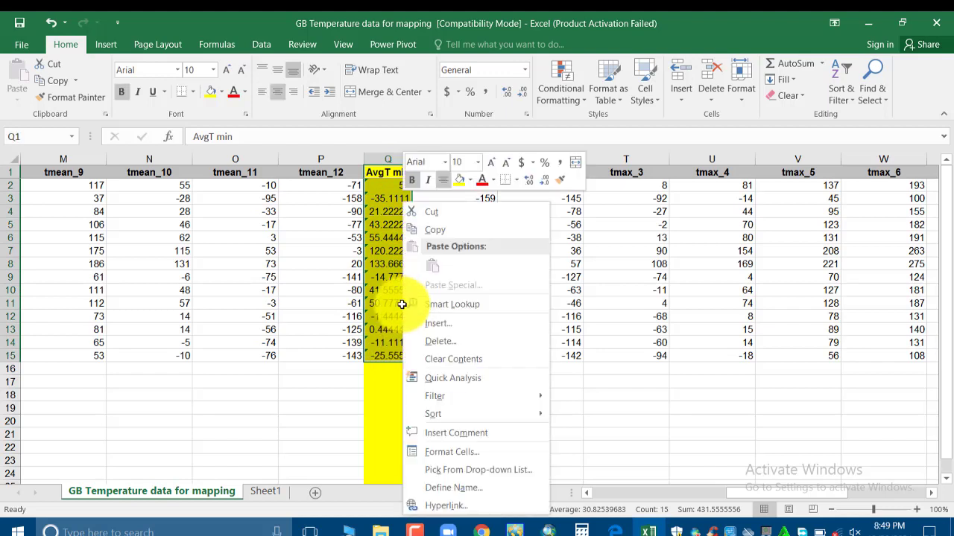
pyautogui.click(442, 233)
pyautogui.click(264, 492)
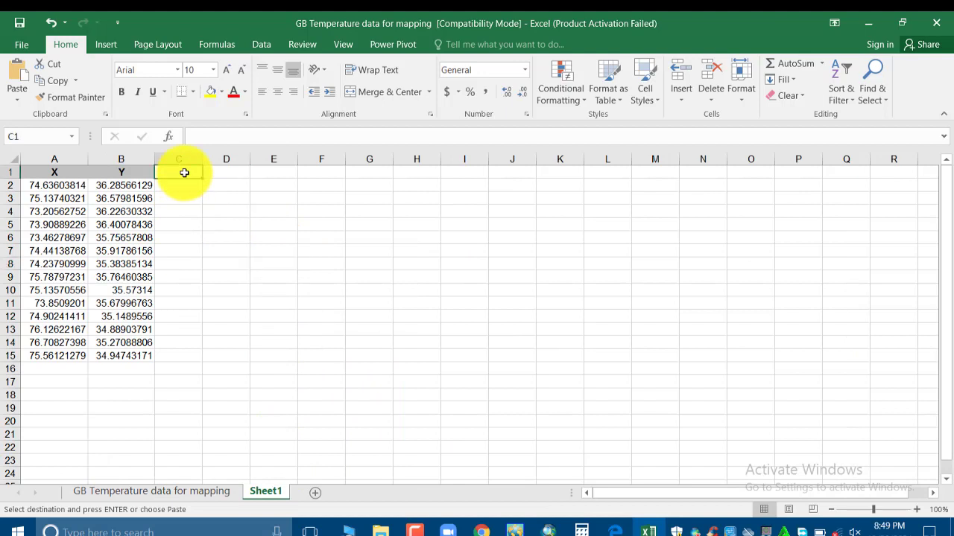
pyautogui.hotkey('ctrl', 'v')
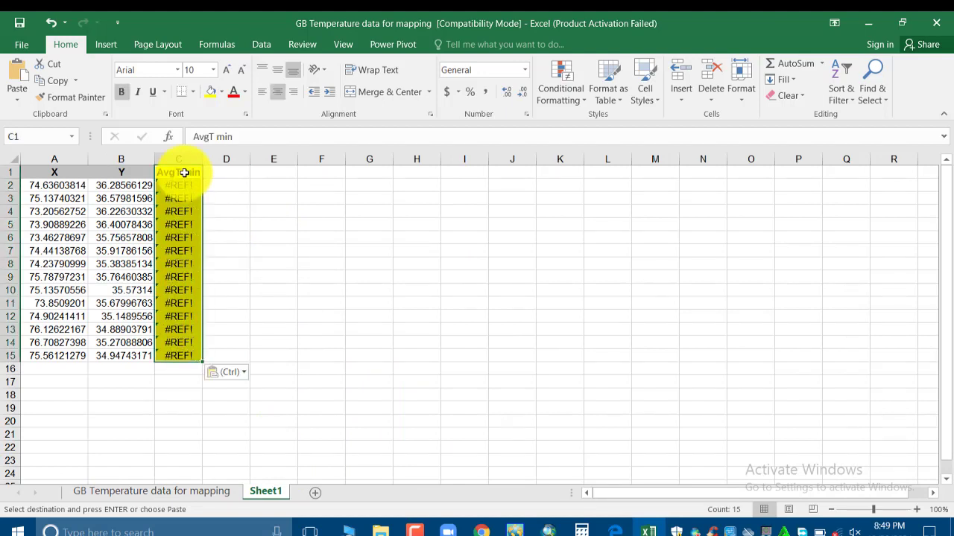
pyautogui.click(242, 372)
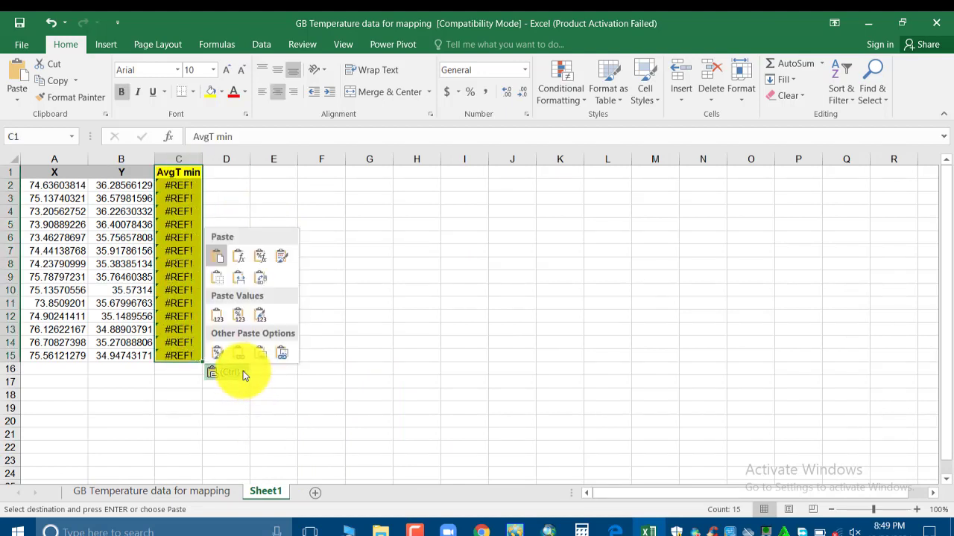
pyautogui.click(260, 315)
pyautogui.click(437, 356)
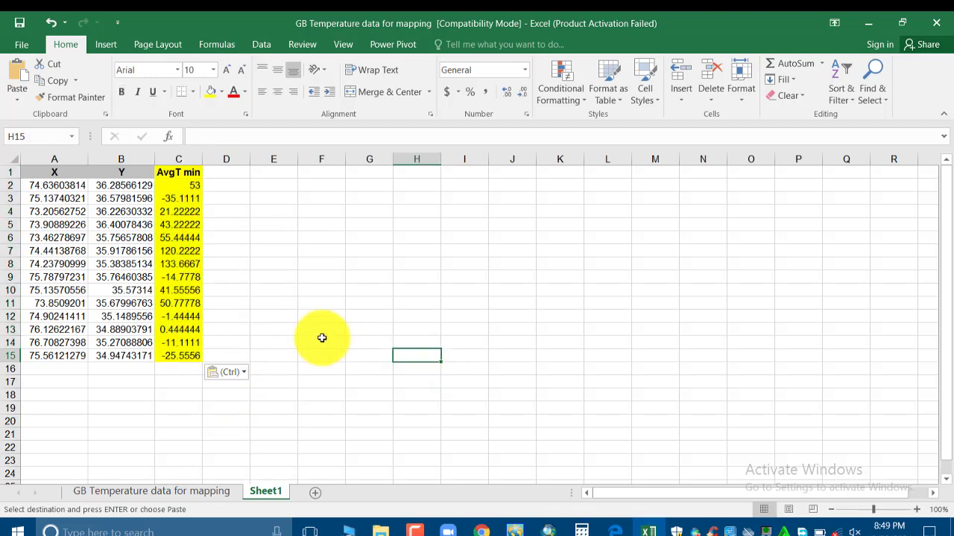
# - Highlight the Avg Tmax column (AD) on the temperature data sheet with yellow fill
pyautogui.click(184, 497)
pyautogui.moveTo(787, 494); pyautogui.dragTo(890, 479)
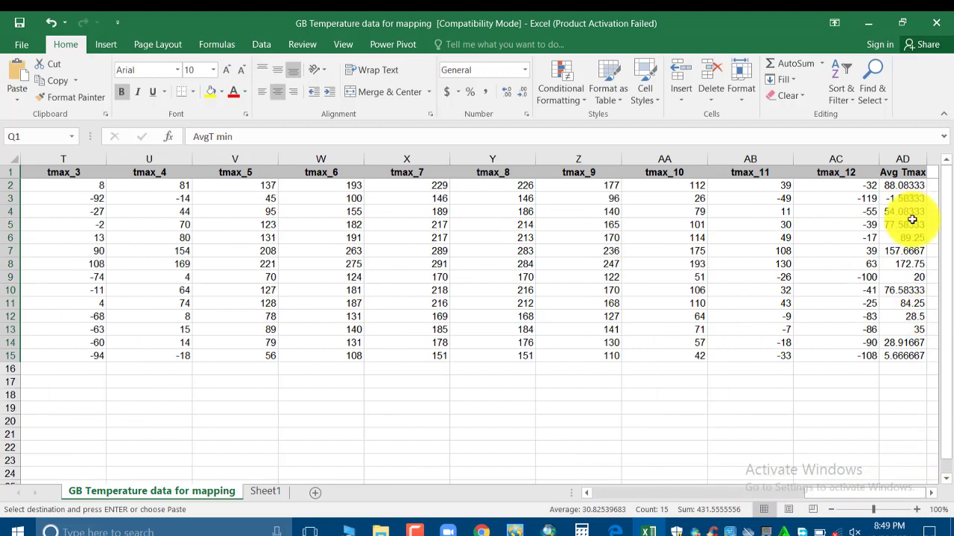
pyautogui.click(903, 159)
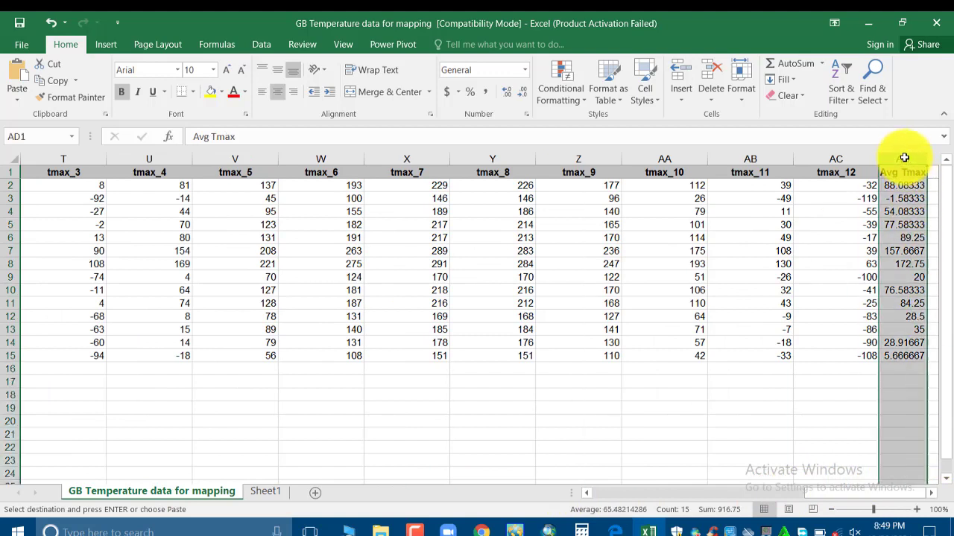
pyautogui.click(209, 94)
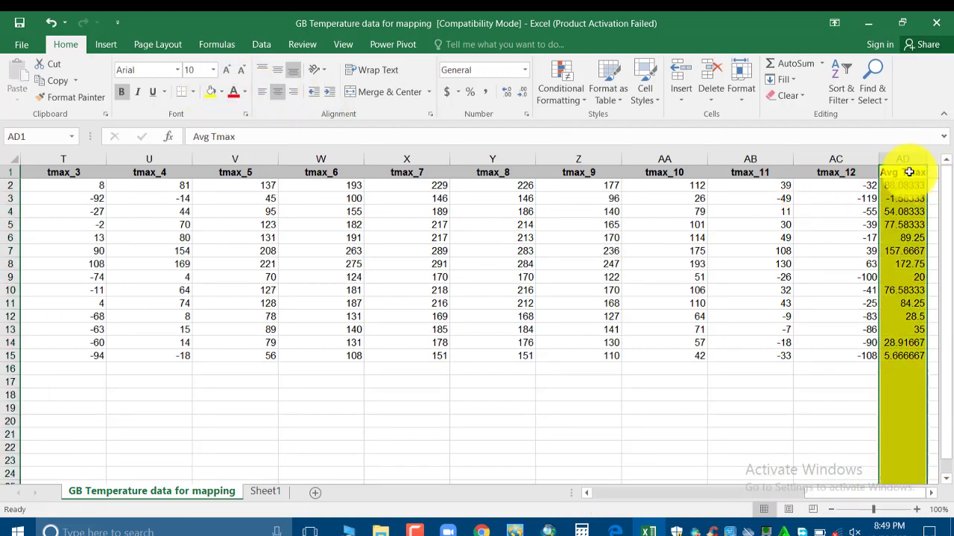
# - Copy the Avg Tmax data (AD1:AD15) to Sheet1 at D1, pasting it as values with source formatting
pyautogui.moveTo(906, 178); pyautogui.dragTo(911, 356)
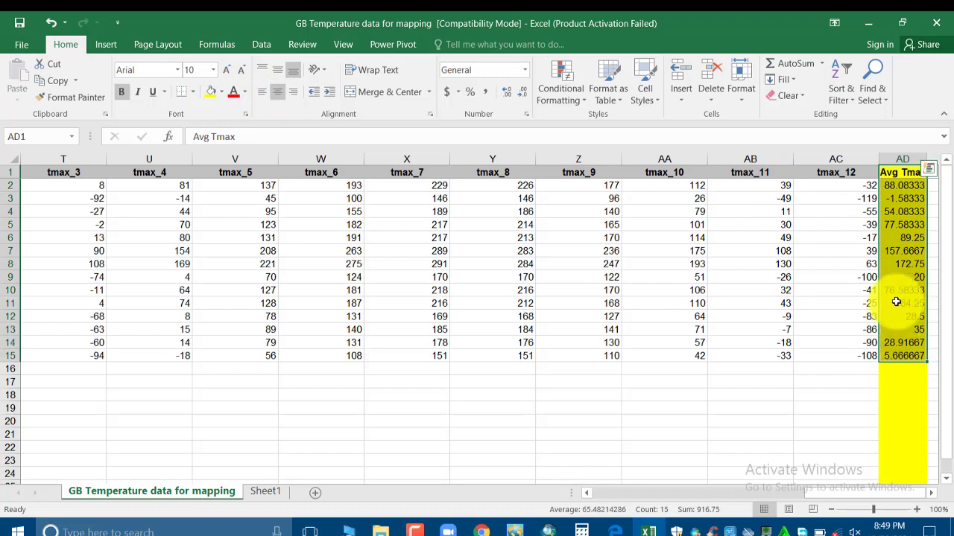
pyautogui.click(783, 230)
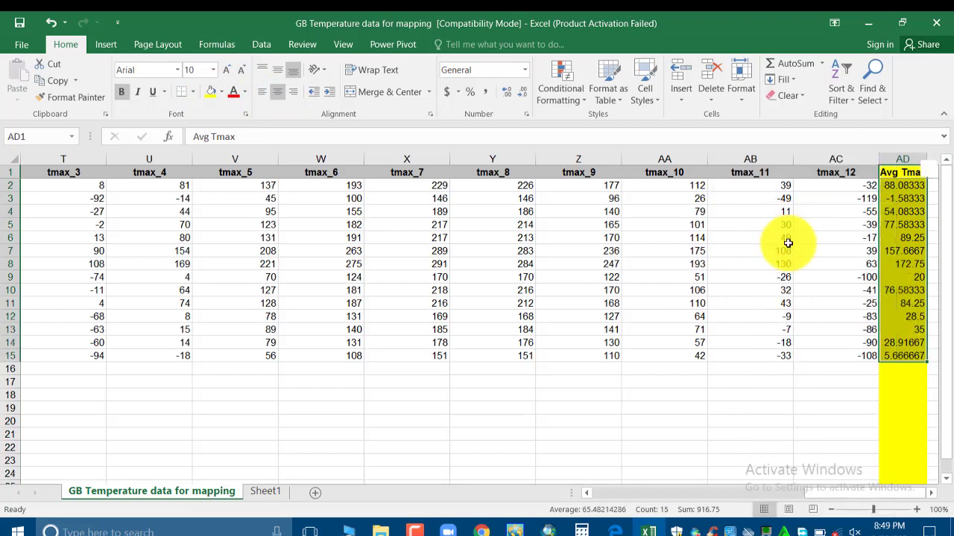
pyautogui.click(261, 492)
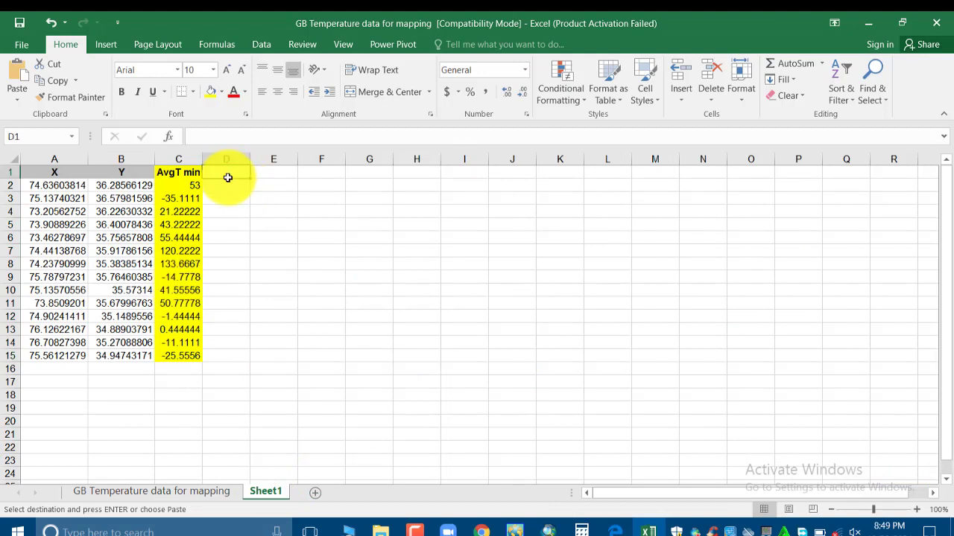
pyautogui.hotkey('ctrl', 'v')
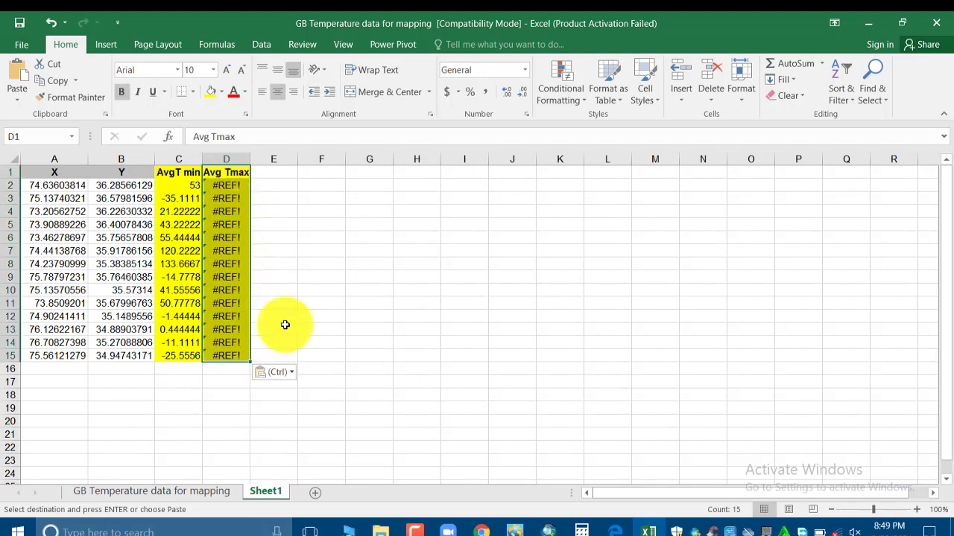
pyautogui.click(292, 372)
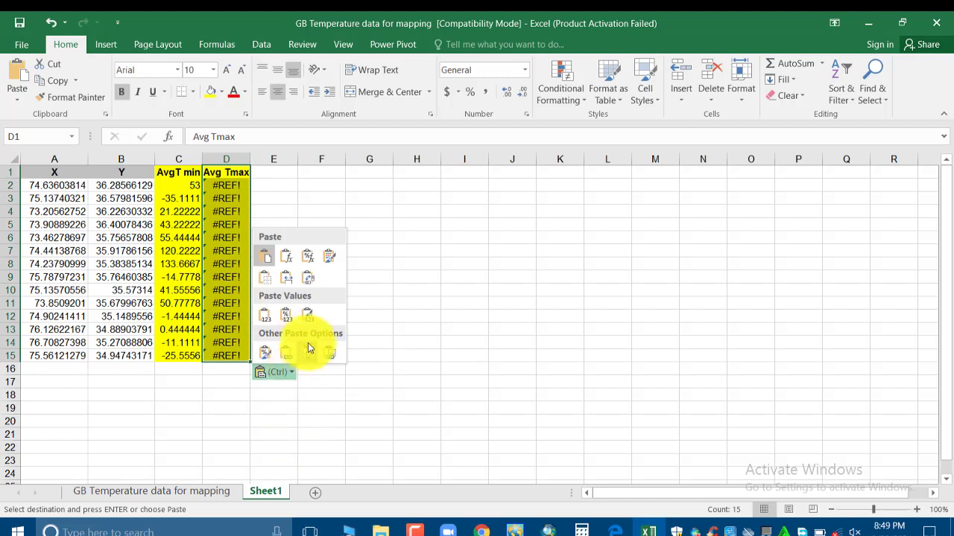
pyautogui.click(312, 312)
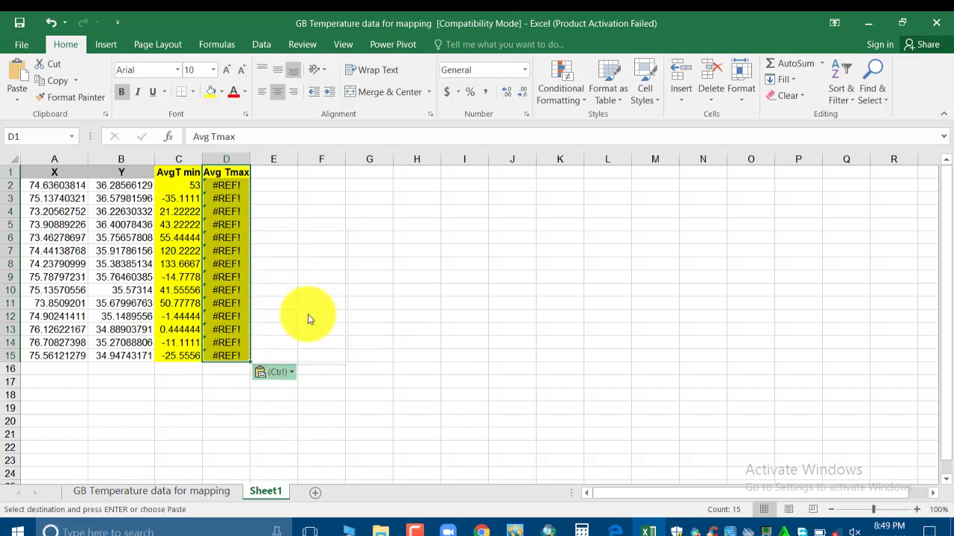
pyautogui.click(497, 343)
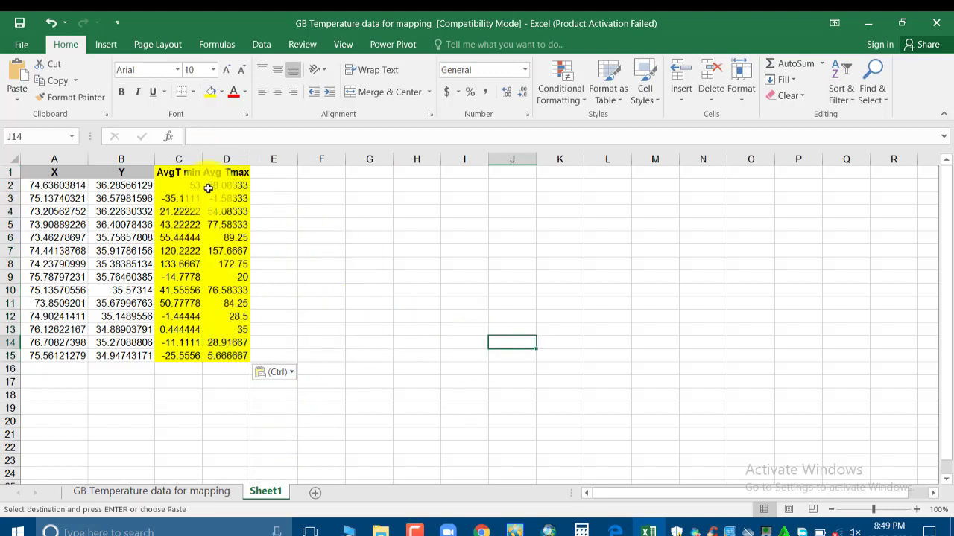
# - Apply all borders to the AvgT min and Avg Tmax columns (C and D) on Sheet1
pyautogui.moveTo(177, 162); pyautogui.dragTo(224, 162)
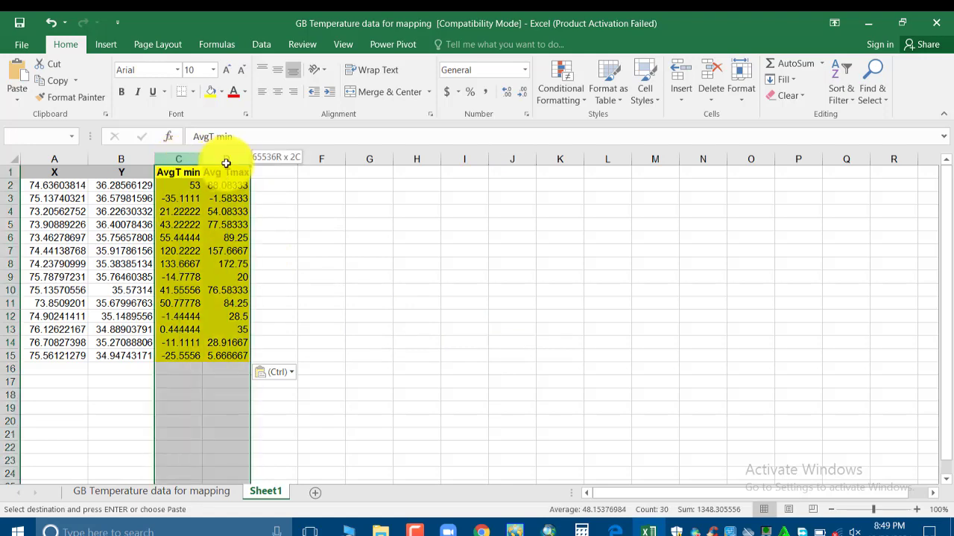
pyautogui.click(192, 93)
pyautogui.click(202, 215)
pyautogui.click(464, 302)
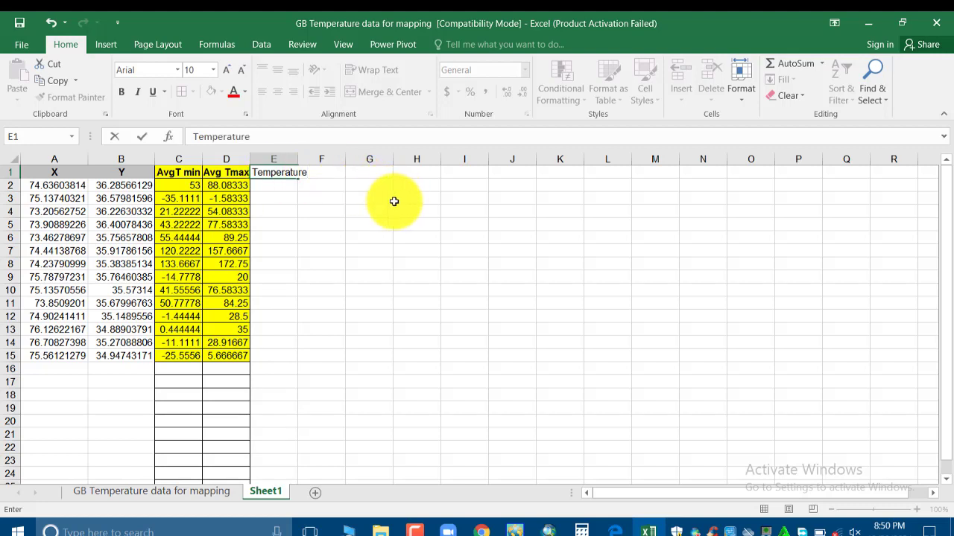
# - Add the header Temperature in E1, widen column E to fit it, and centre the header
pyautogui.moveTo(396, 202); pyautogui.dragTo(369, 198)
pyautogui.moveTo(308, 158); pyautogui.dragTo(322, 158)
pyautogui.click(299, 172)
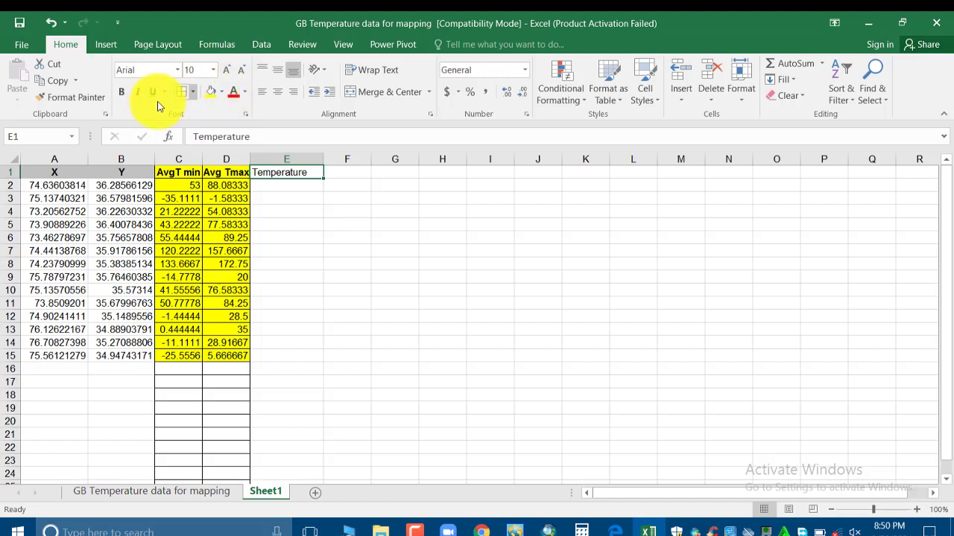
pyautogui.click(278, 93)
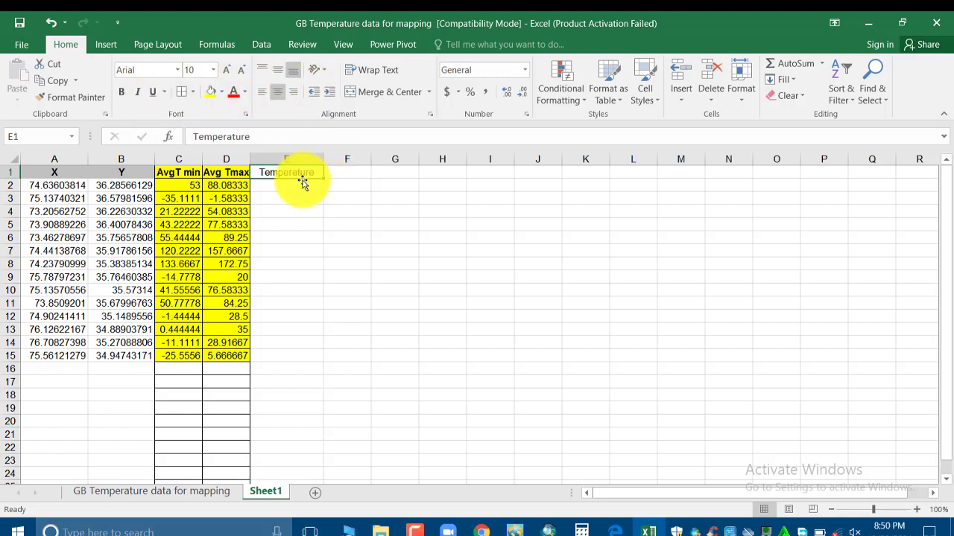
# - Calculate the average of C2:D2 into E2 under the Temperature header
pyautogui.click(186, 186)
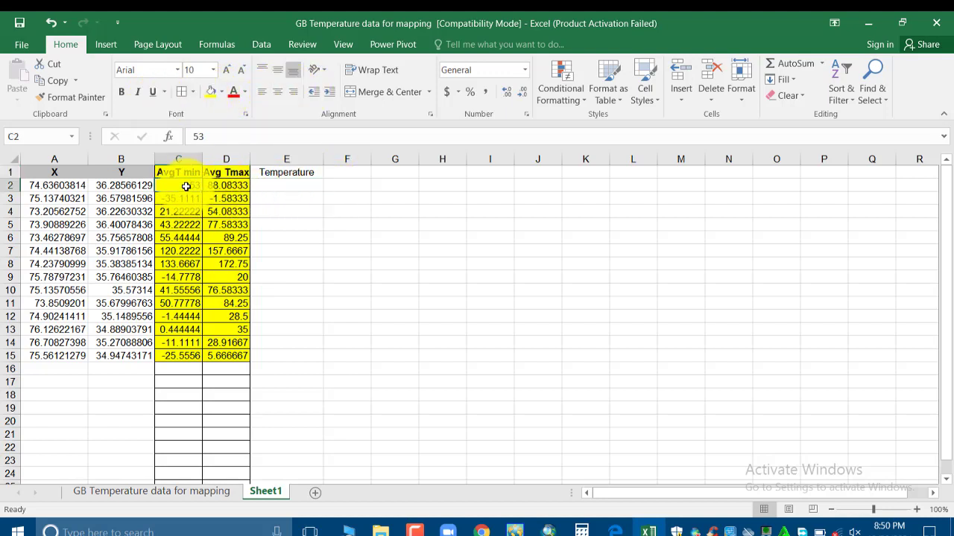
pyautogui.moveTo(206, 184); pyautogui.dragTo(231, 186)
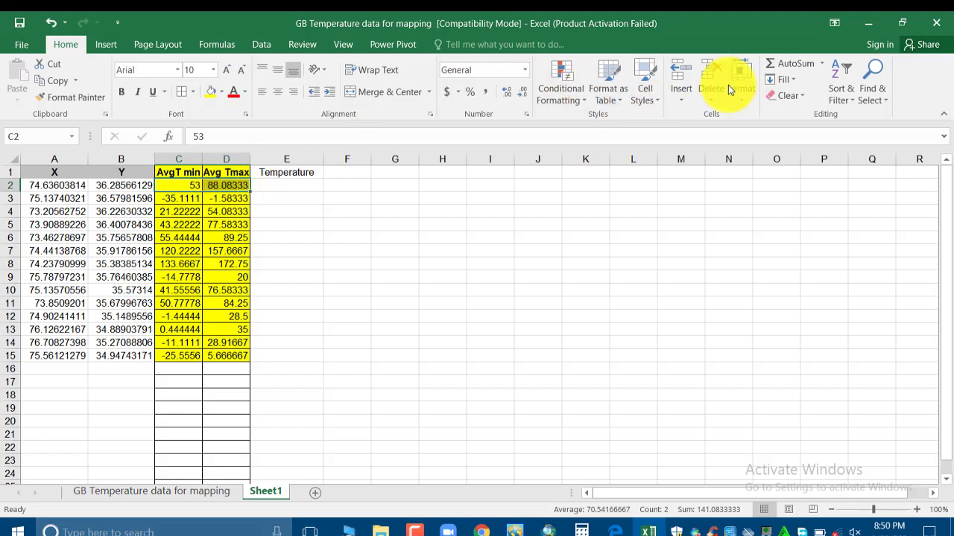
pyautogui.click(821, 64)
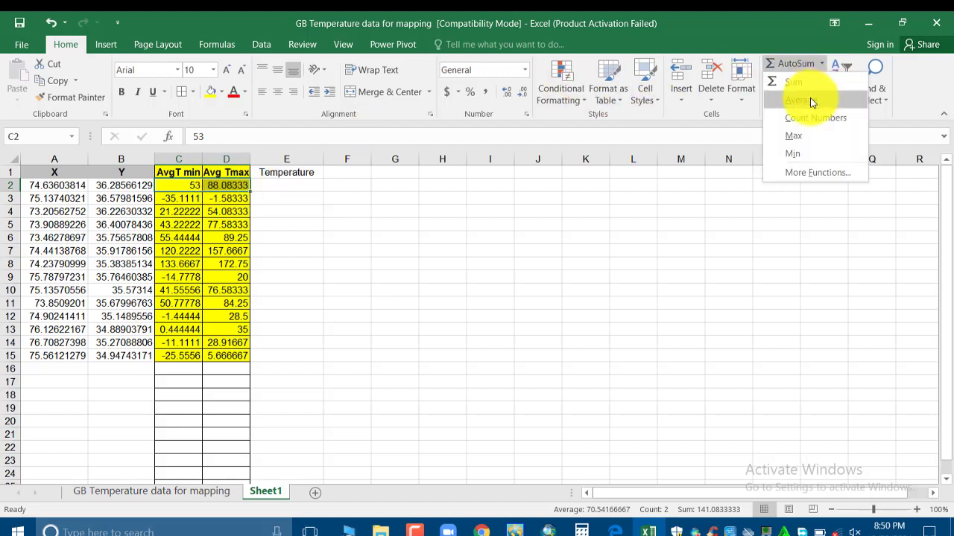
pyautogui.click(810, 97)
pyautogui.click(442, 215)
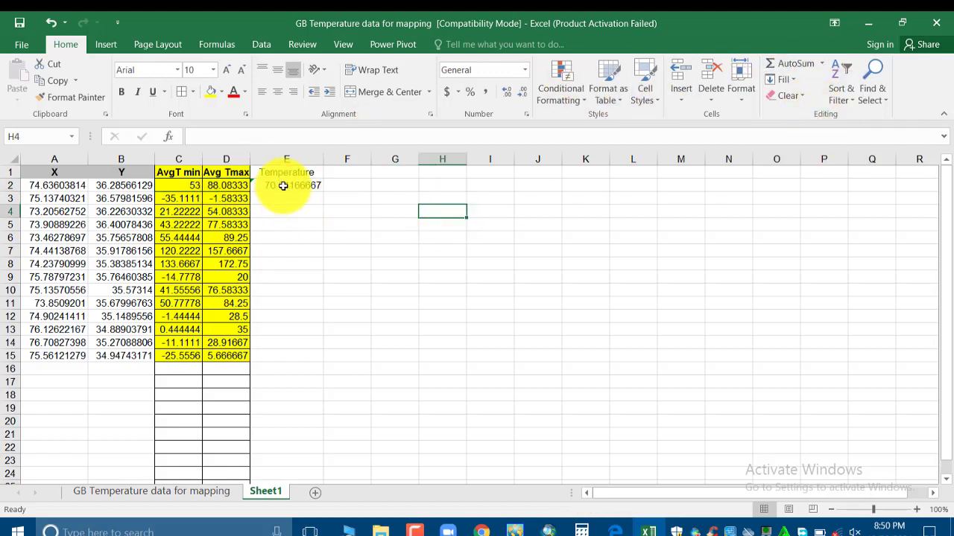
# - Fill the average formula from E2 down to E15
pyautogui.click(283, 185)
pyautogui.moveTo(322, 191); pyautogui.dragTo(327, 358)
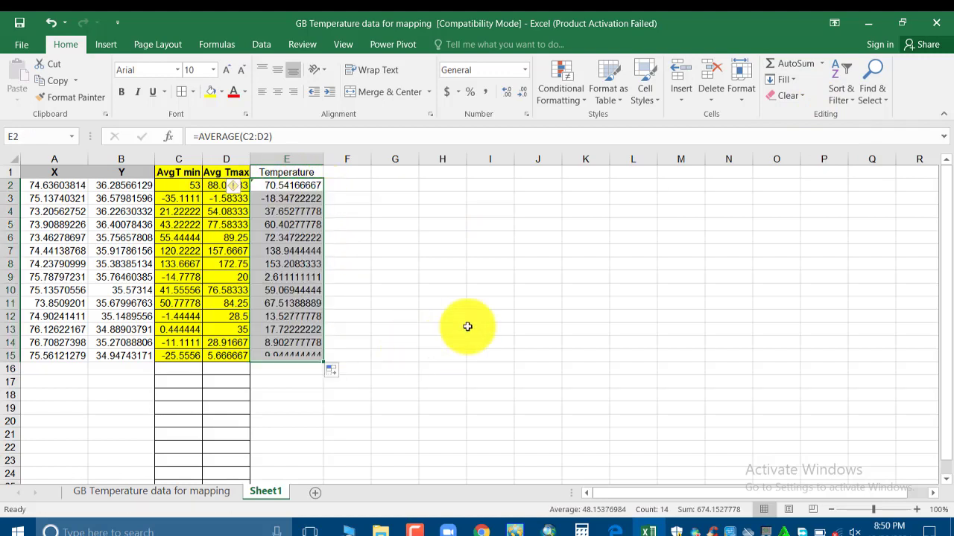
pyautogui.click(645, 345)
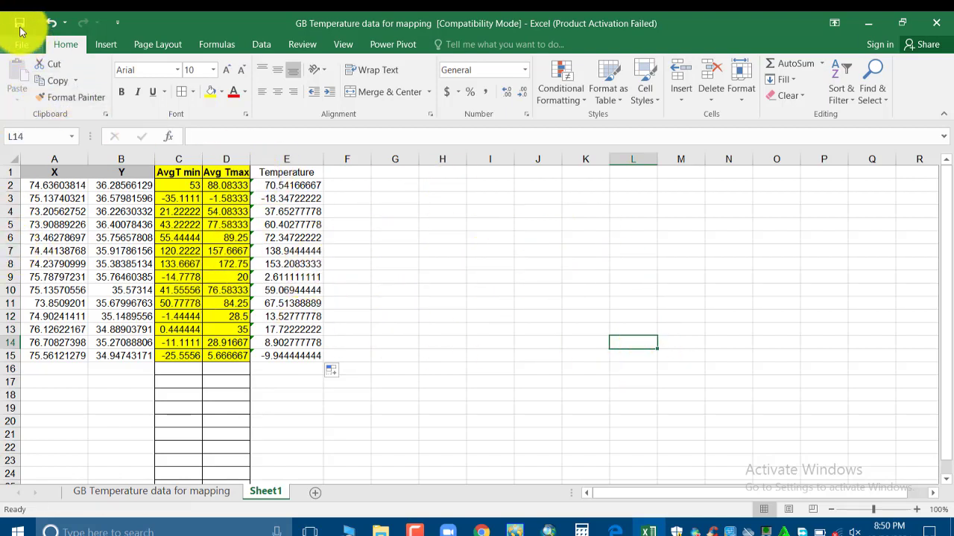
pyautogui.click(502, 356)
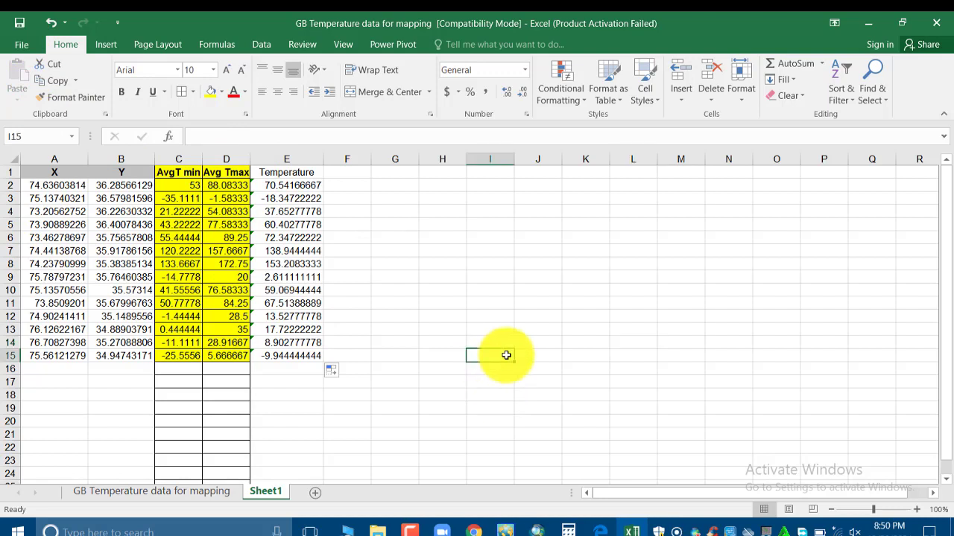
# - Highlight the Temperature column (E) with light blue fill
pyautogui.click(291, 162)
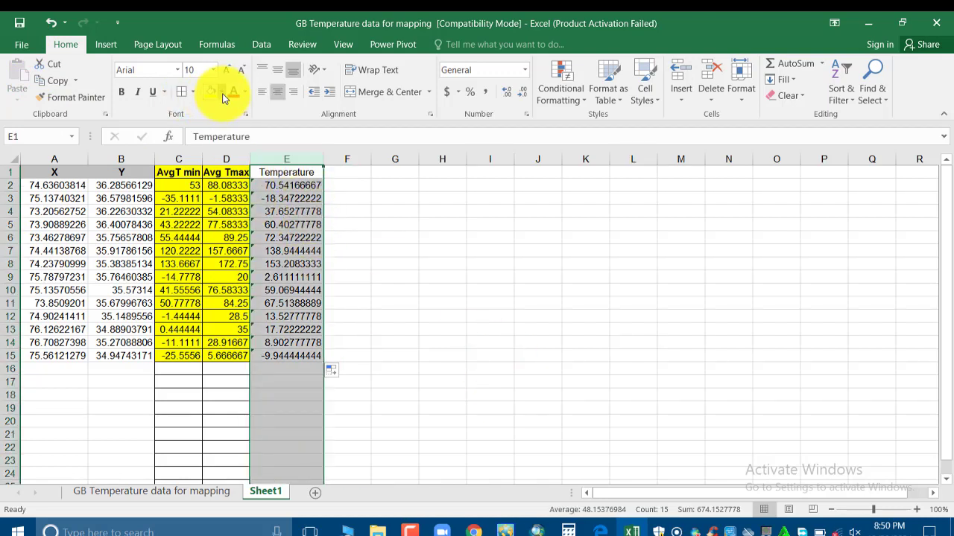
pyautogui.click(222, 93)
pyautogui.click(258, 150)
pyautogui.click(512, 282)
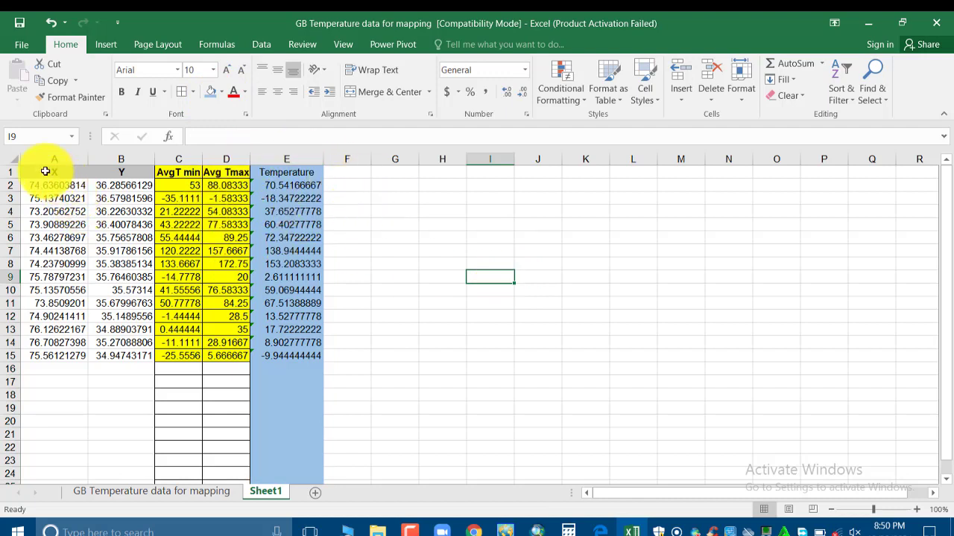
# - Apply all borders to columns A through E on Sheet1
pyautogui.moveTo(48, 172); pyautogui.dragTo(287, 356)
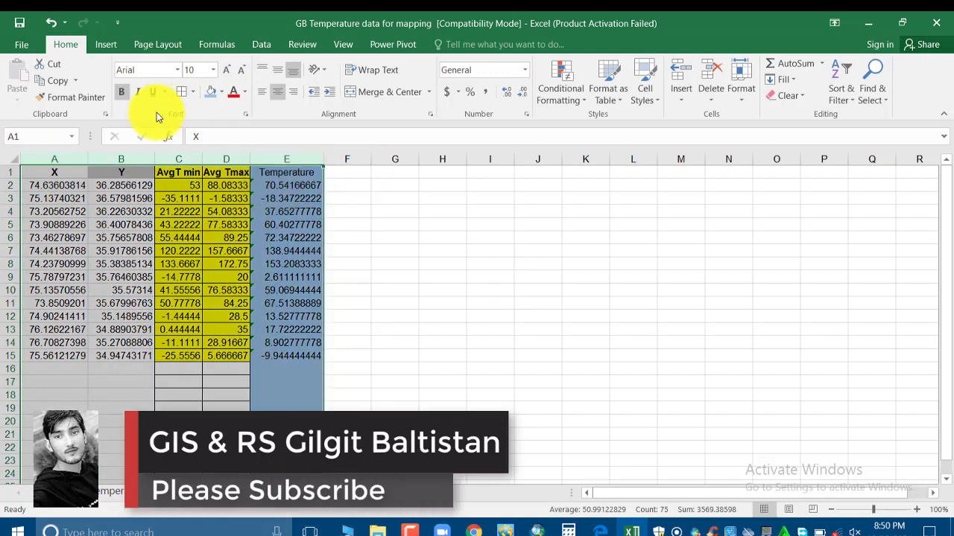
pyautogui.click(181, 91)
pyautogui.click(540, 272)
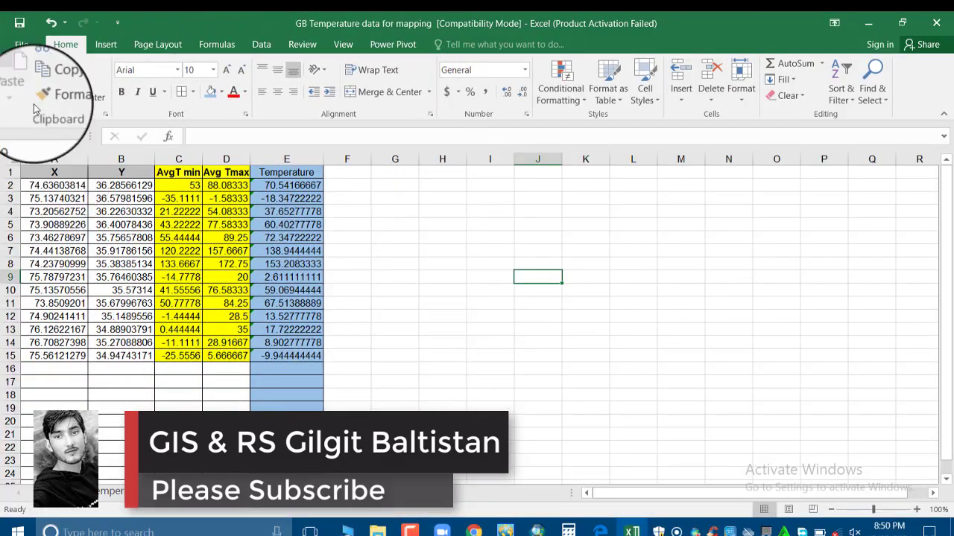
# - Save Sheet1 to the Desktop as CSV (Comma delimited) under the name GB Temperature data for mapping, keeping that format
pyautogui.click(21, 44)
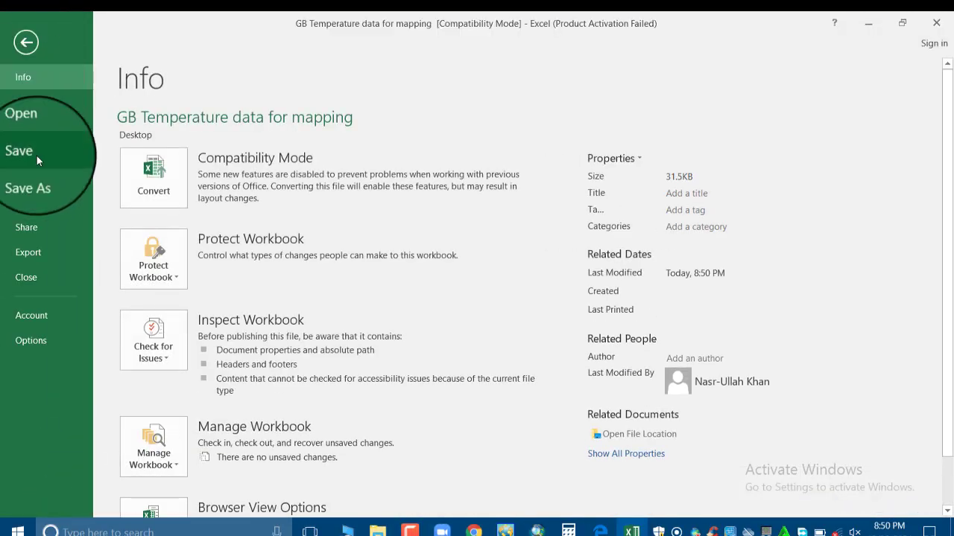
pyautogui.click(33, 178)
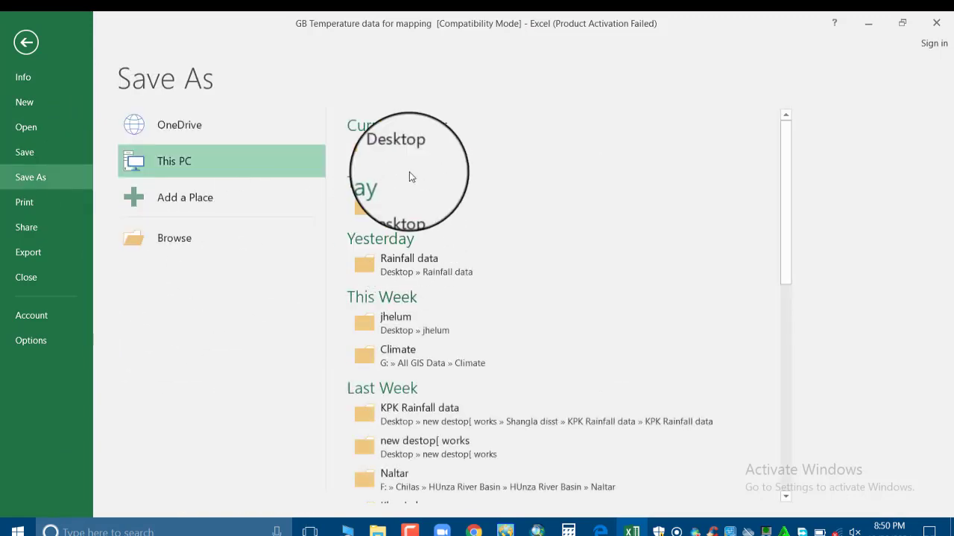
pyautogui.click(406, 150)
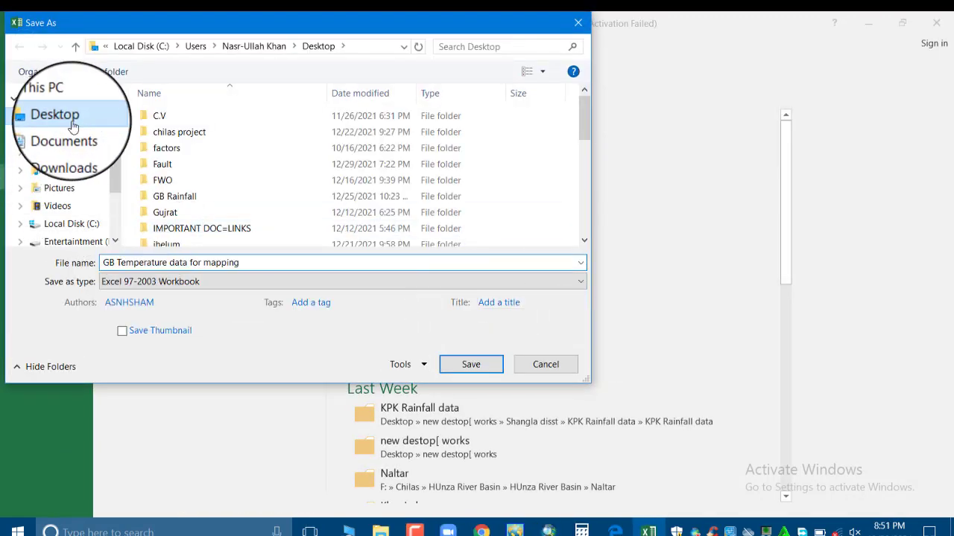
pyautogui.click(354, 283)
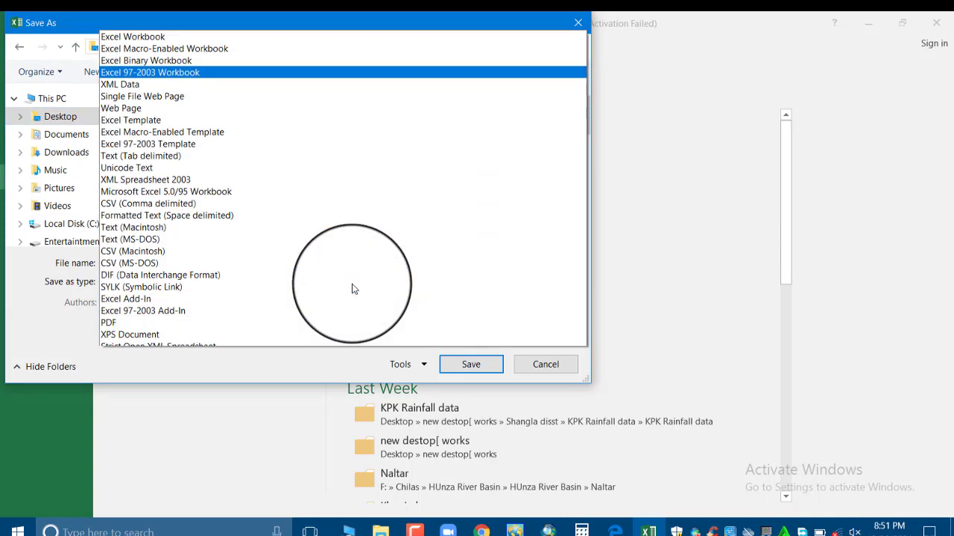
pyautogui.scroll(-1, 355, 289)
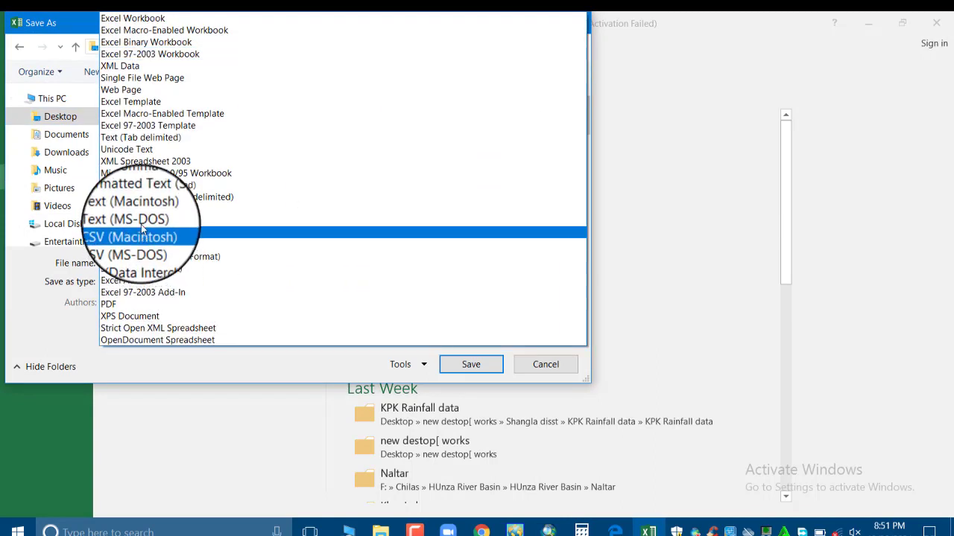
pyautogui.click(144, 194)
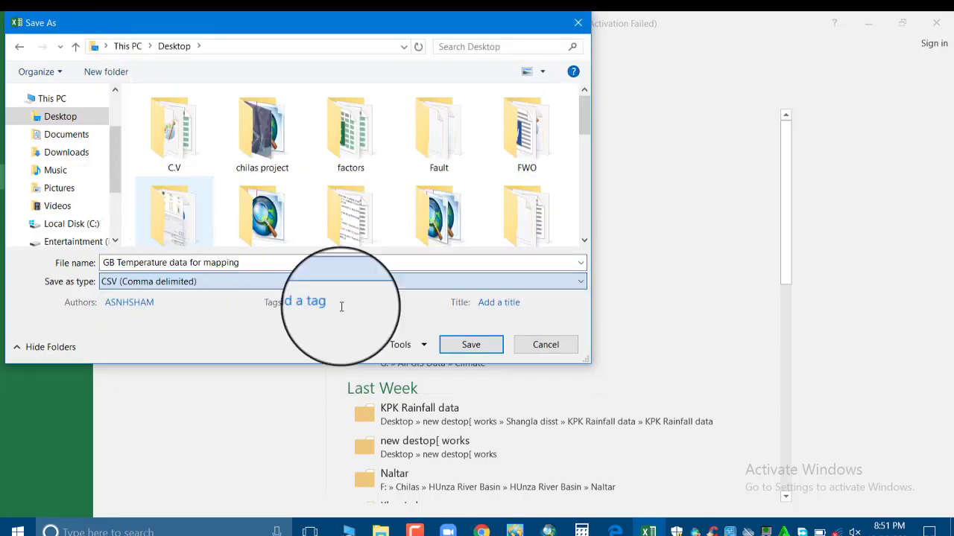
pyautogui.click(471, 346)
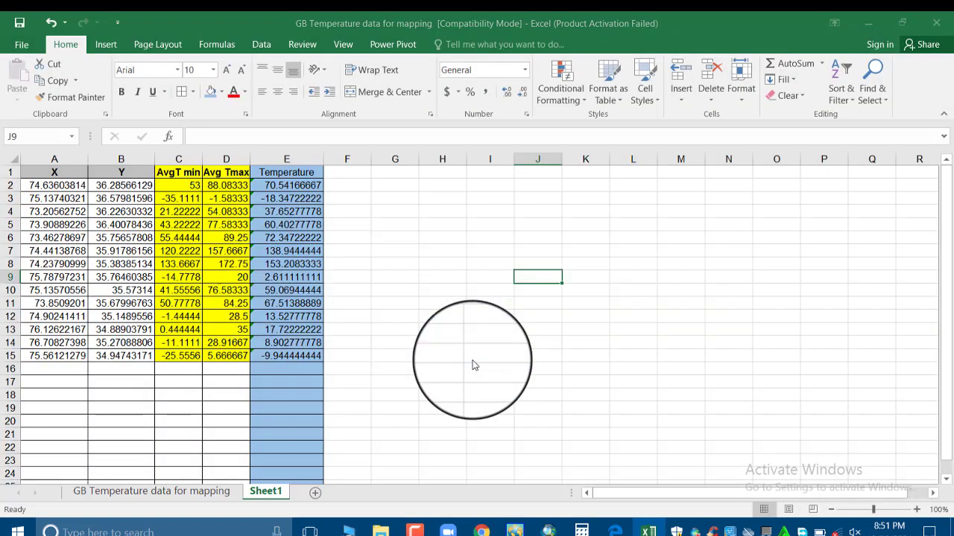
pyautogui.click(456, 327)
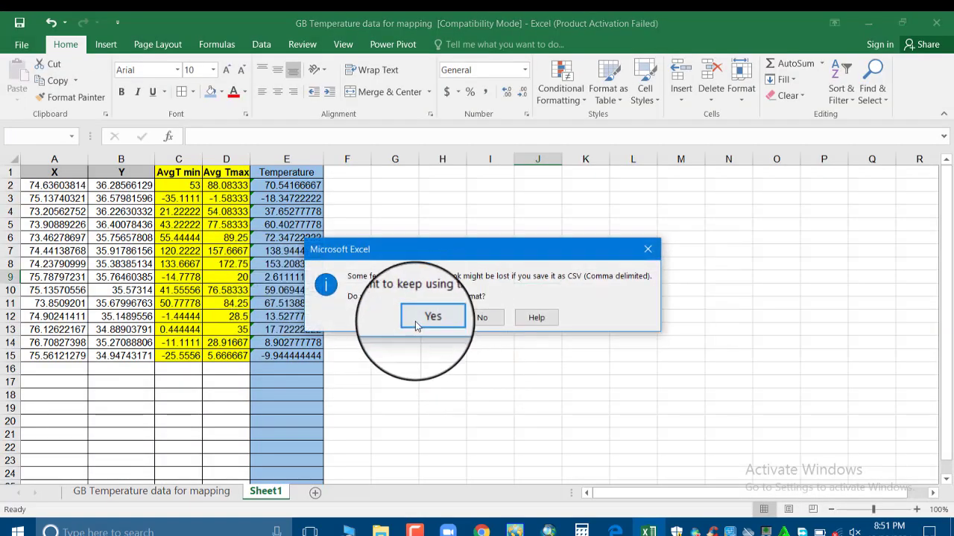
pyautogui.click(427, 319)
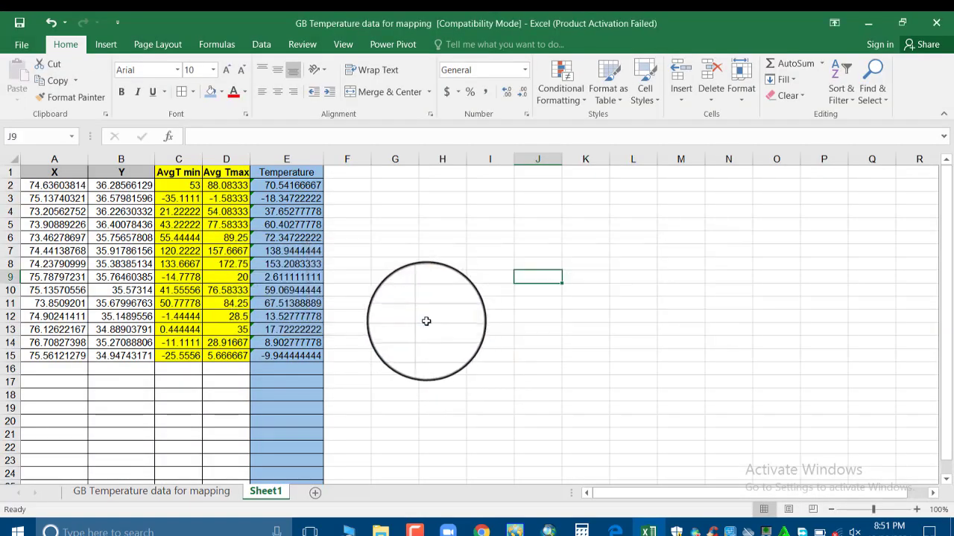
# - Close the workbook, saving the changes to GB Temperature data for mapping.csv on the Desktop in CSV format
pyautogui.click(939, 28)
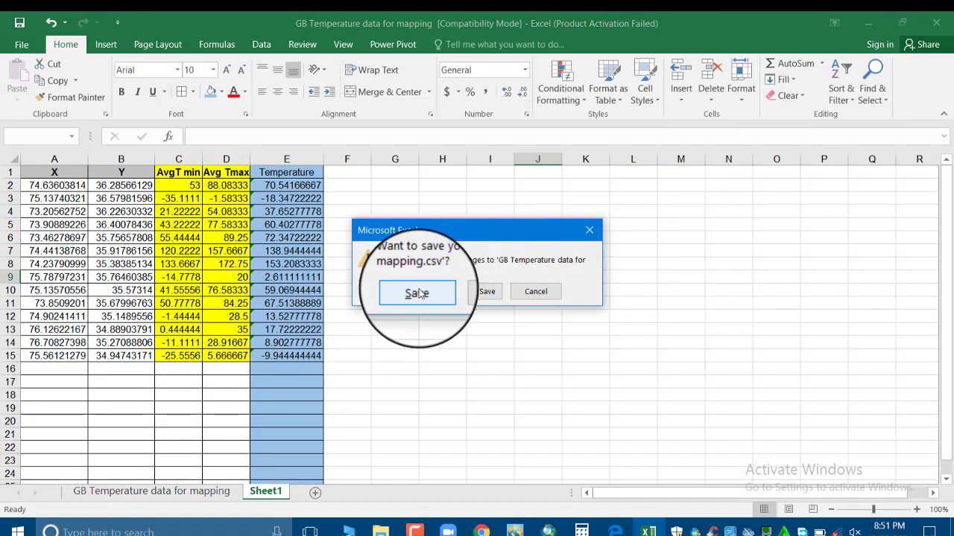
pyautogui.click(417, 291)
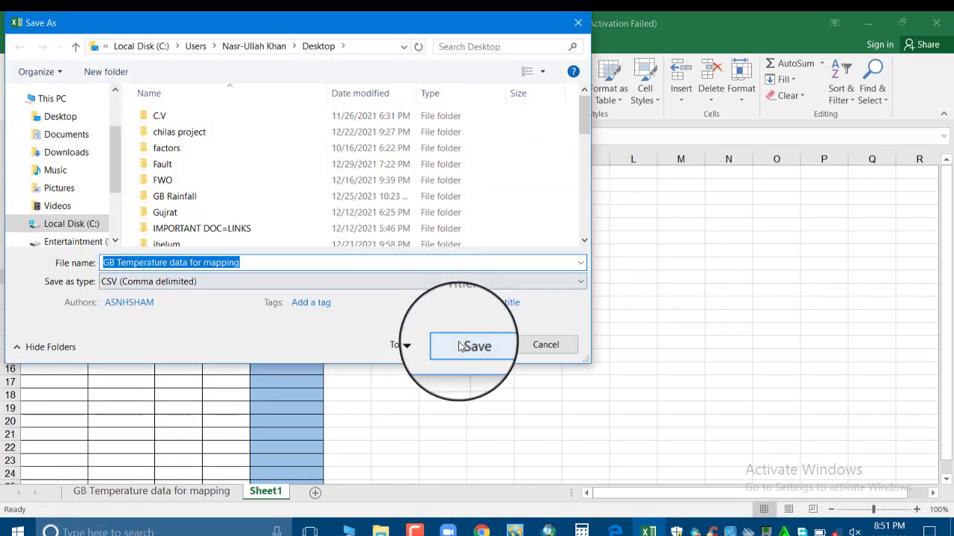
pyautogui.click(469, 344)
pyautogui.click(513, 276)
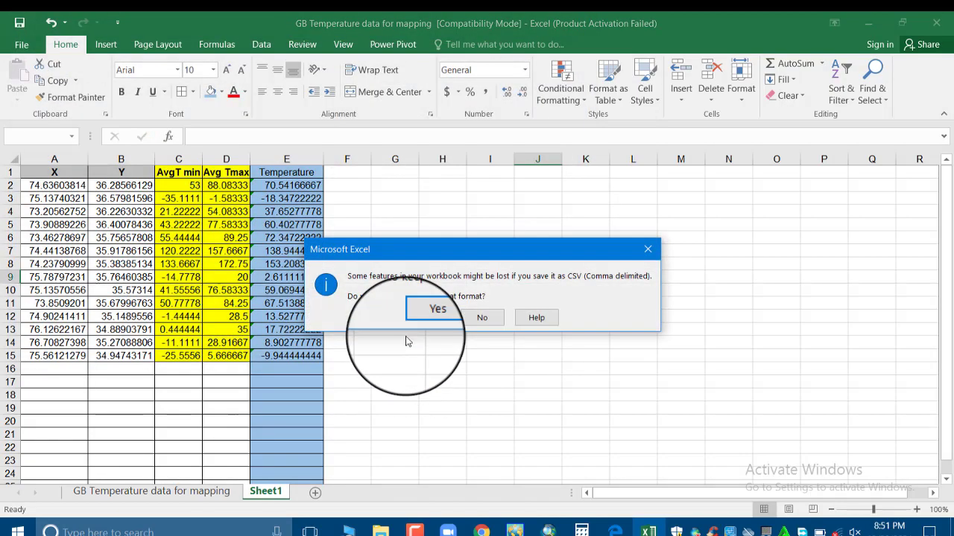
pyautogui.click(427, 319)
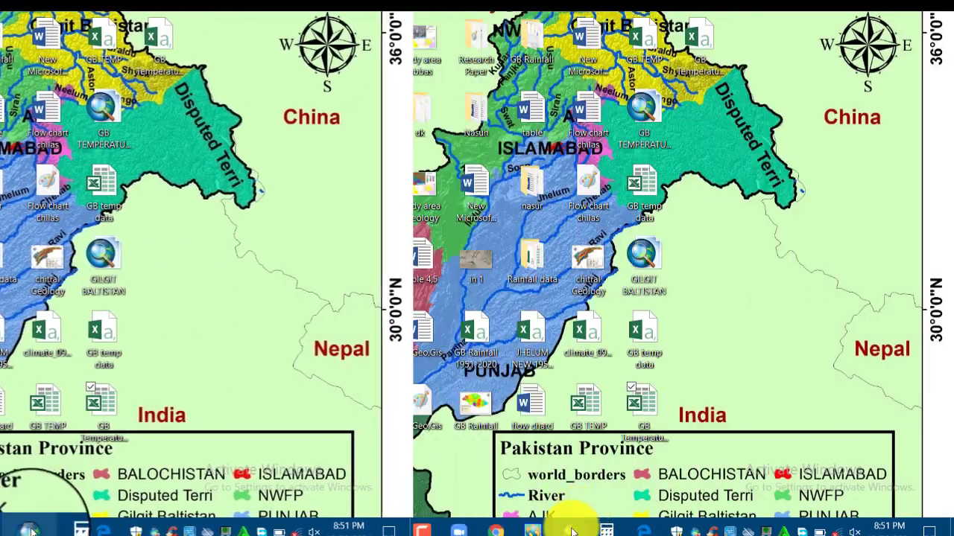
# - Switch to the GILGIT BALTISTAN map in ArcMap and choose GB Temperature data for mapping.csv from the Desktop as the XY data table
pyautogui.click(570, 531)
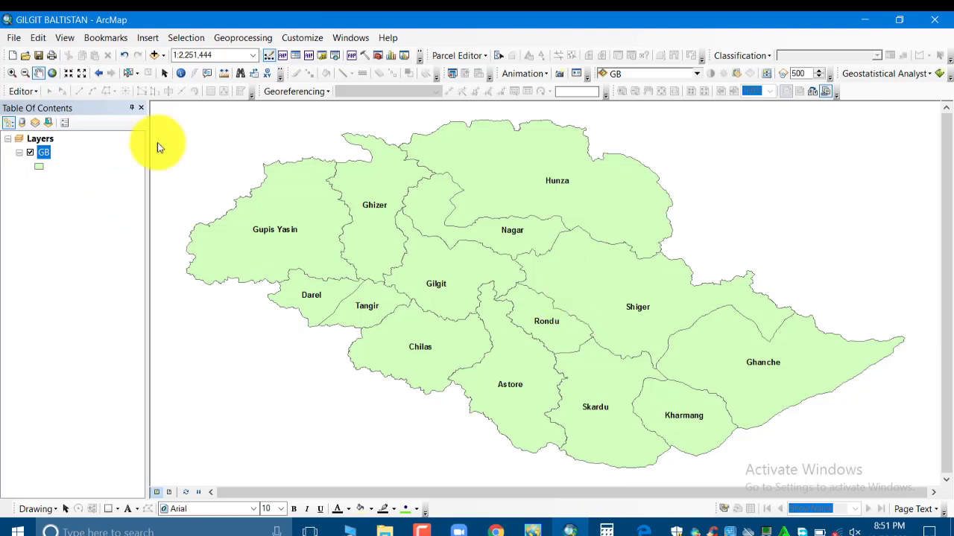
pyautogui.click(14, 38)
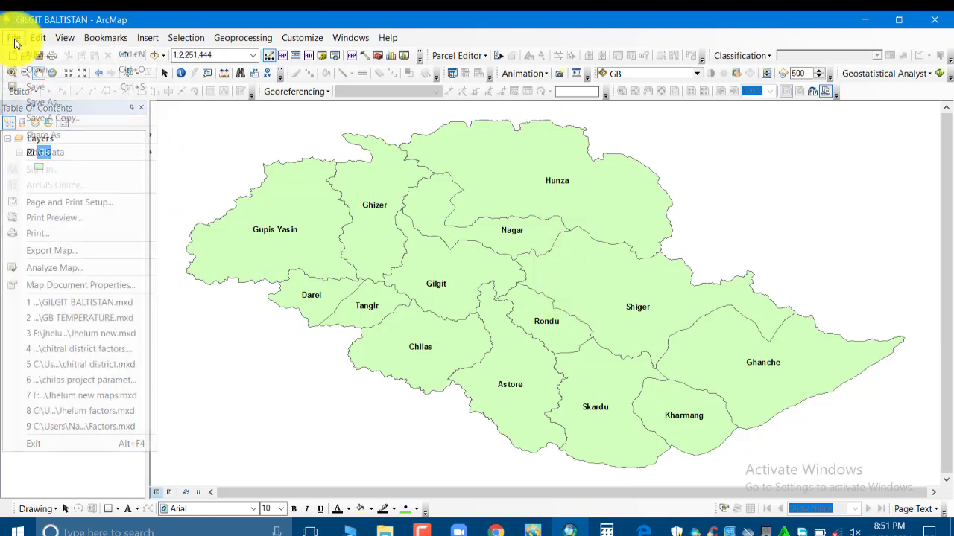
pyautogui.moveTo(64, 152)
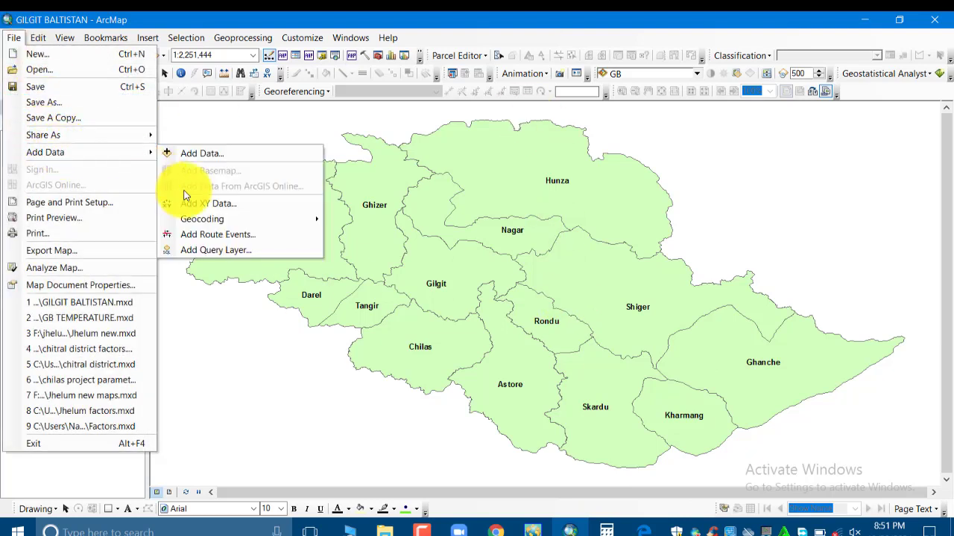
pyautogui.click(190, 202)
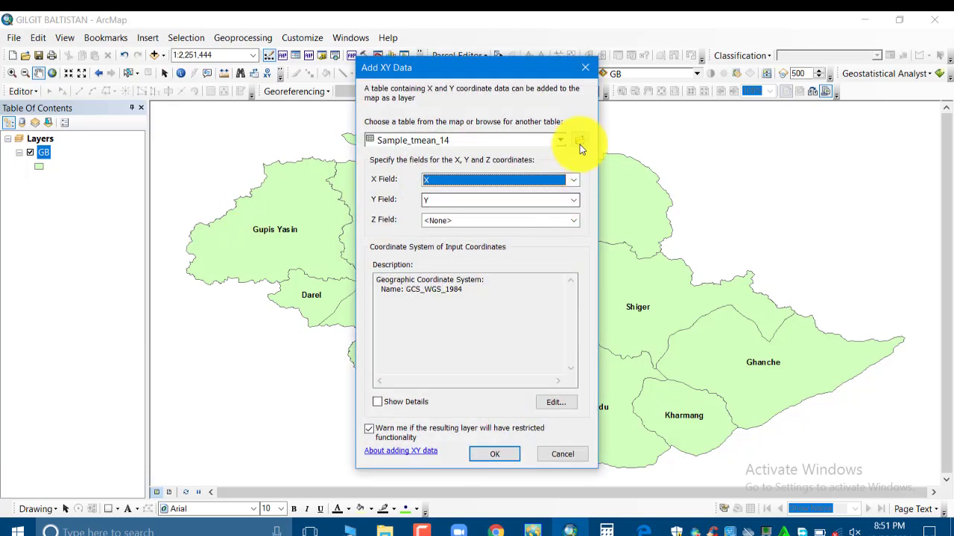
pyautogui.click(579, 141)
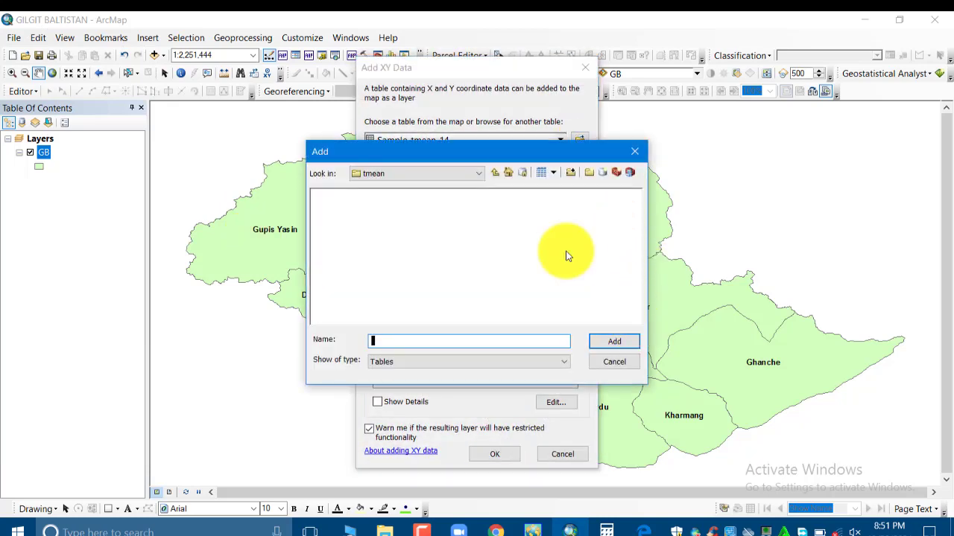
pyautogui.click(395, 173)
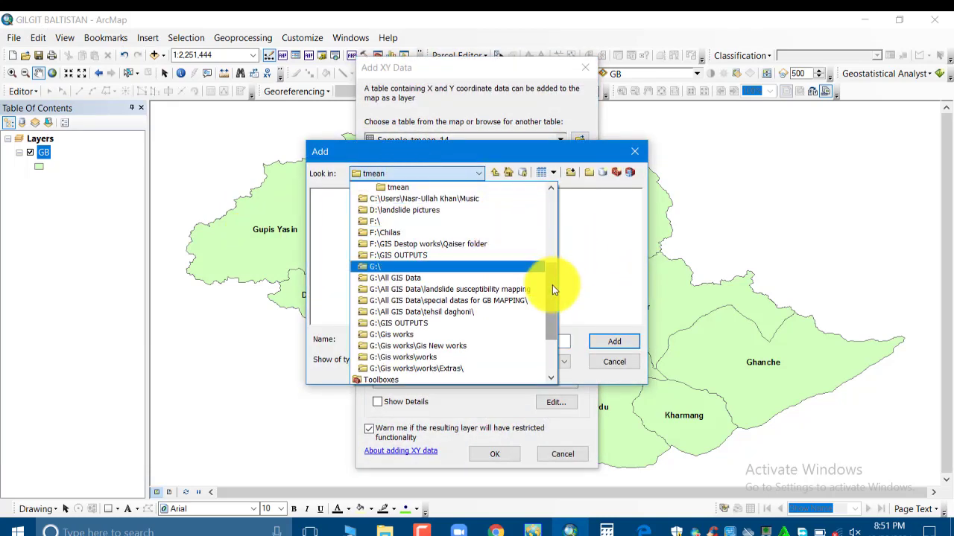
pyautogui.moveTo(552, 285); pyautogui.dragTo(553, 191)
pyautogui.click(467, 221)
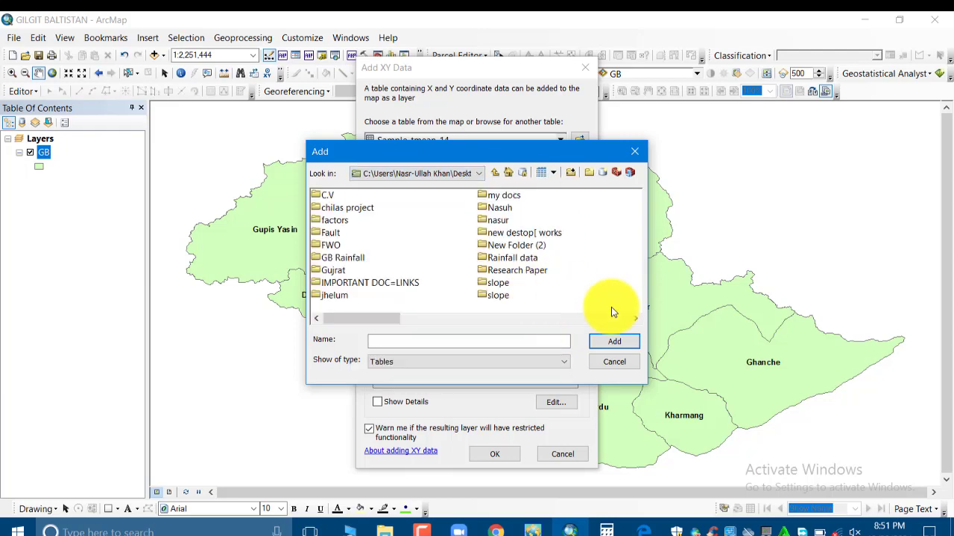
pyautogui.click(632, 318)
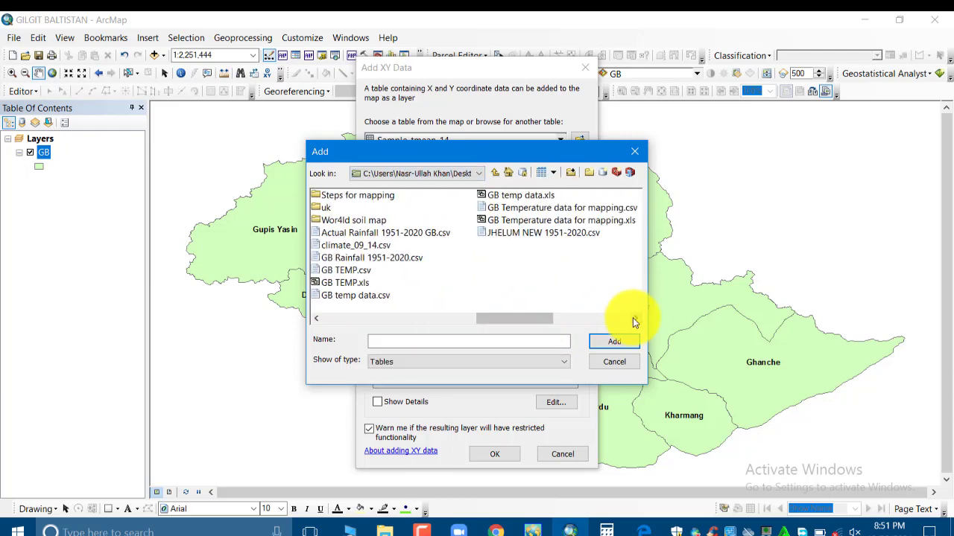
pyautogui.click(579, 209)
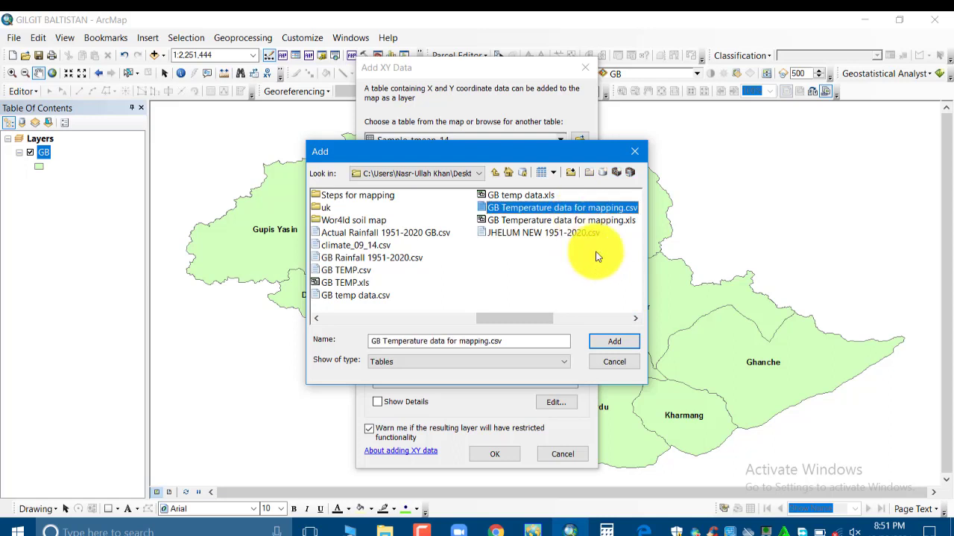
pyautogui.click(602, 344)
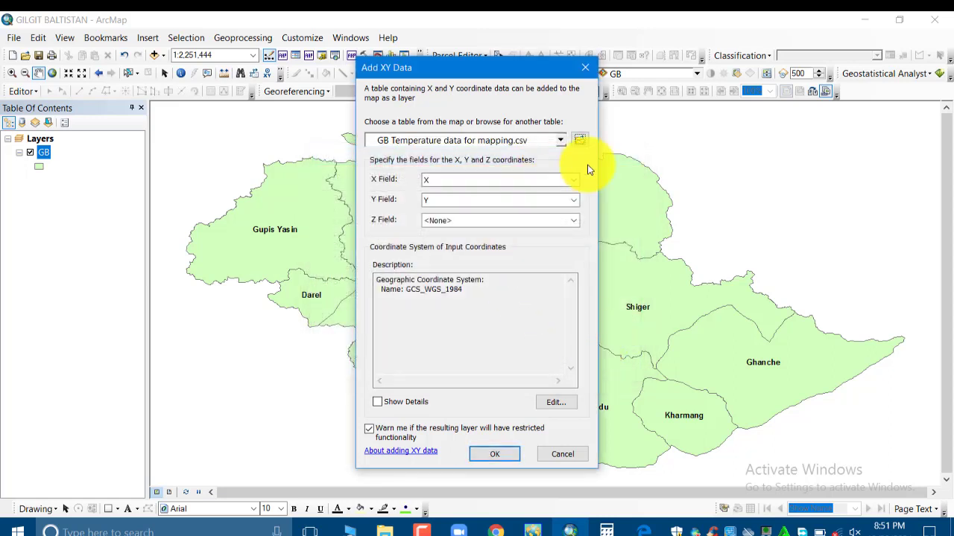
# - Set the Z field to Temperature, keep the WGS 1984 coordinate system, and add the XY points to the map
pyautogui.click(570, 221)
pyautogui.click(450, 285)
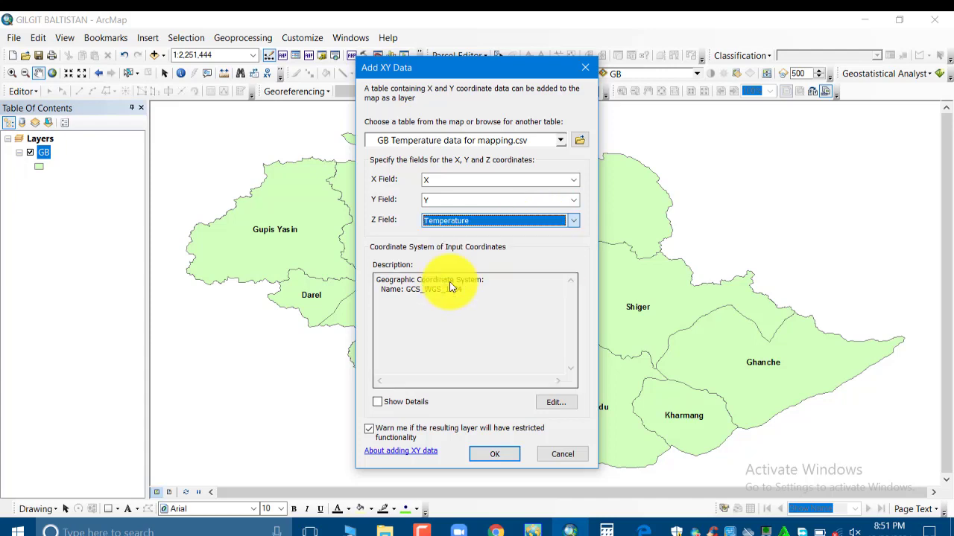
pyautogui.click(555, 403)
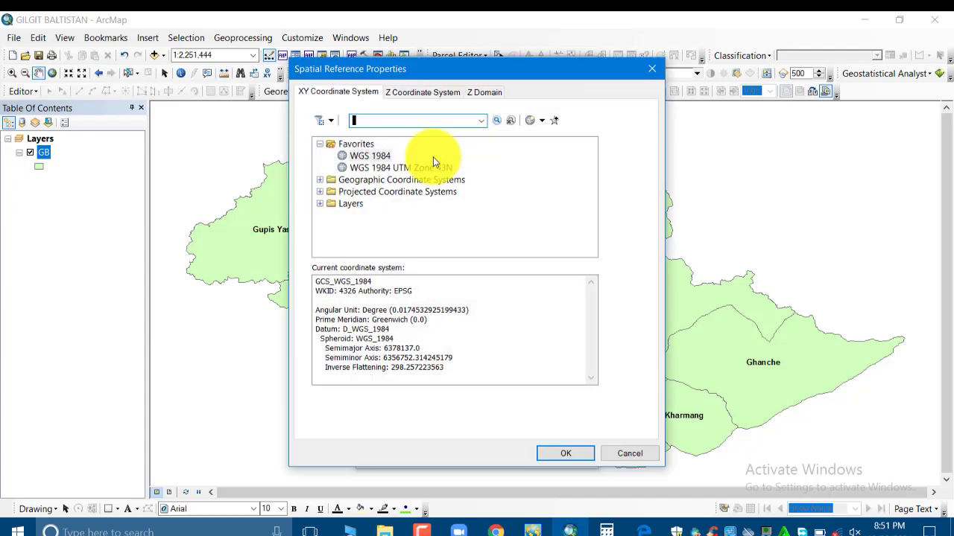
pyautogui.click(564, 455)
pyautogui.click(492, 453)
pyautogui.click(533, 365)
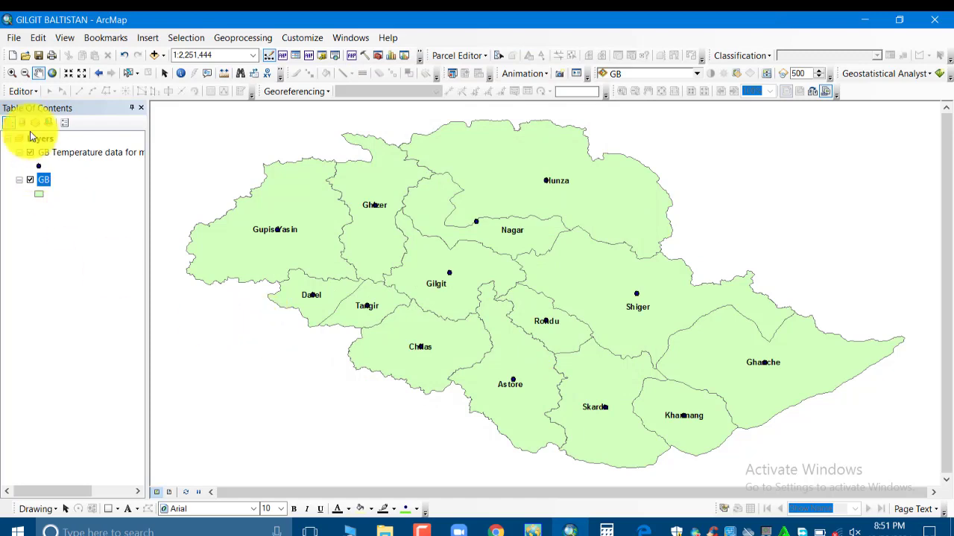
# - Examine the Temperature column in the attribute table of the GB Temperature data for mapping.csv layer, and close the table
pyautogui.rightClick(61, 155)
pyautogui.click(123, 192)
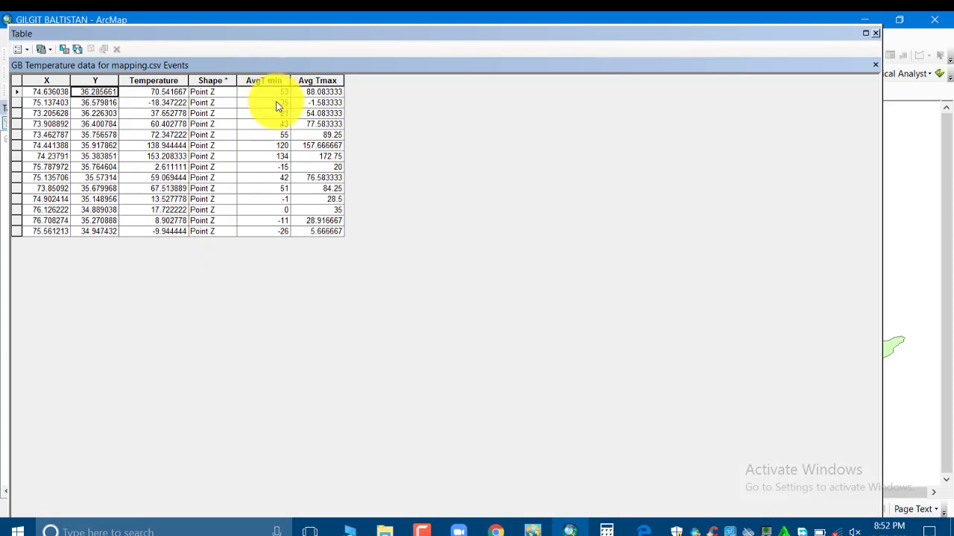
pyautogui.click(158, 81)
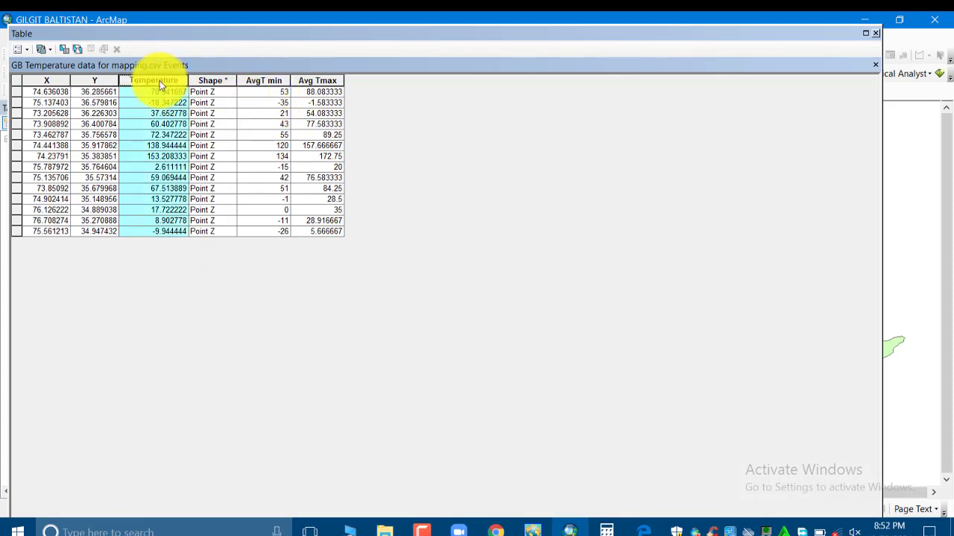
pyautogui.click(875, 34)
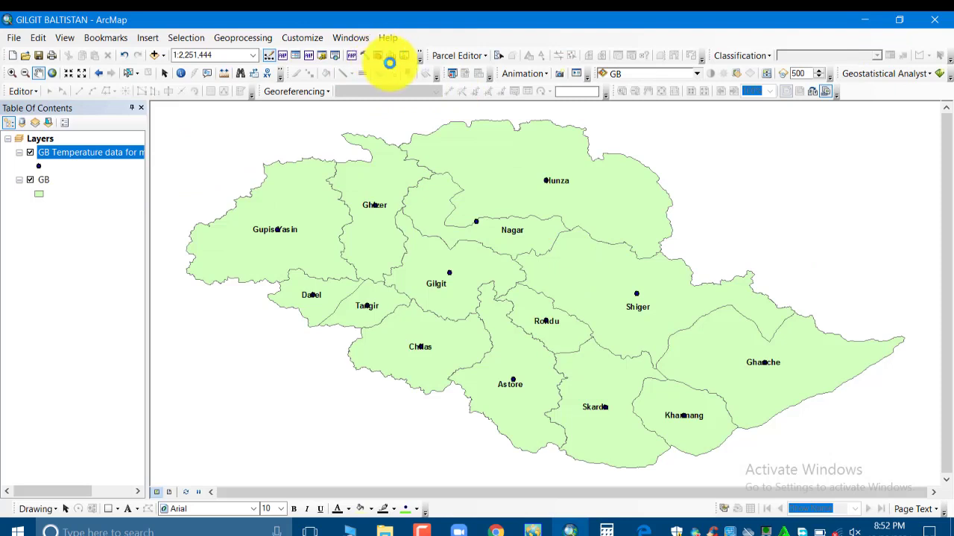
# - Show ArcToolbox and collapse its Conversion Tools toolbox
pyautogui.click(806, 190)
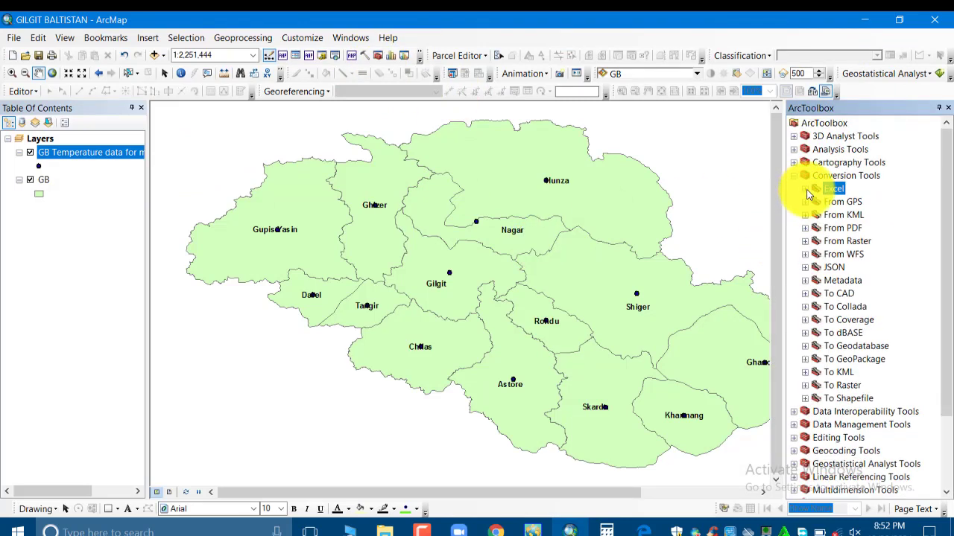
pyautogui.click(794, 176)
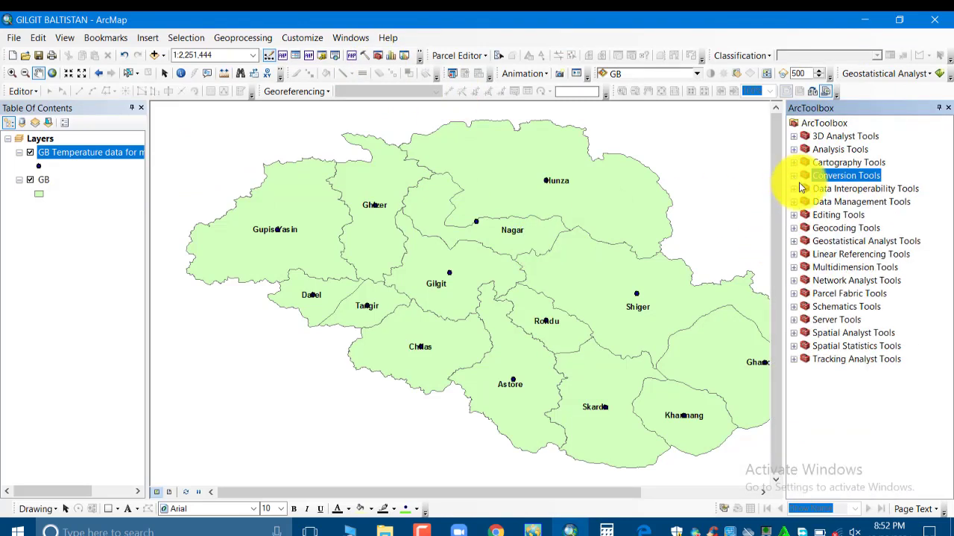
# - Export the temperature points layer as a shapefile in the GB Data folder, replacing the default name with one starting with "te"
pyautogui.rightClick(66, 152)
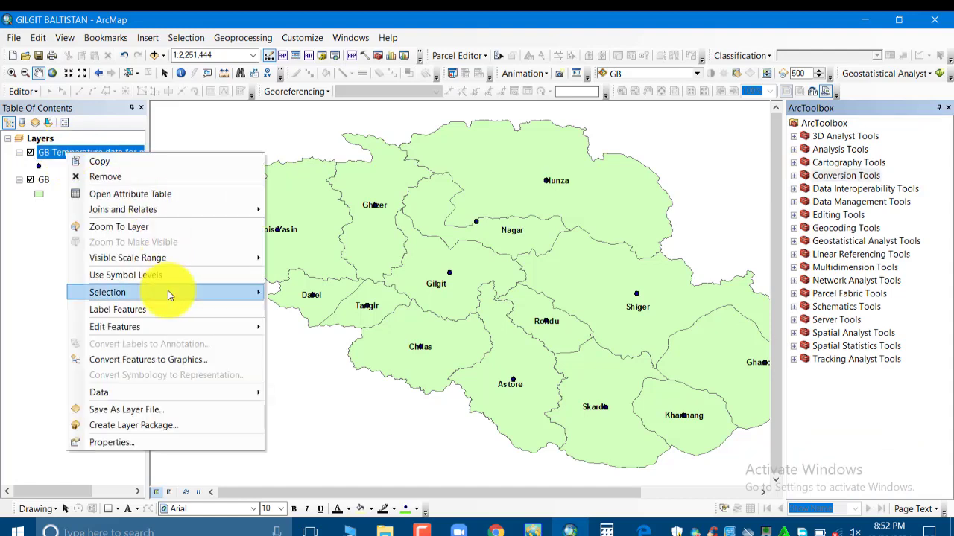
pyautogui.moveTo(227, 393)
pyautogui.click(314, 409)
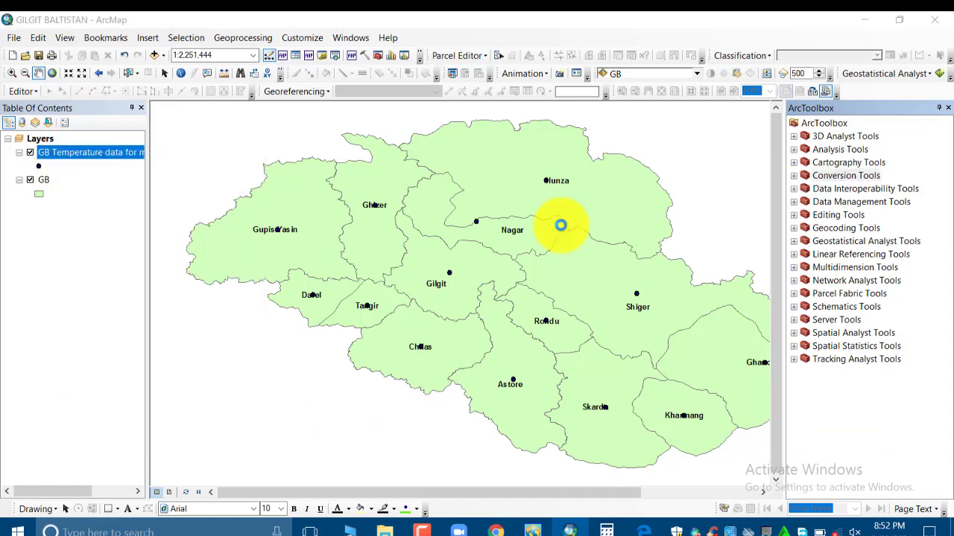
pyautogui.click(594, 295)
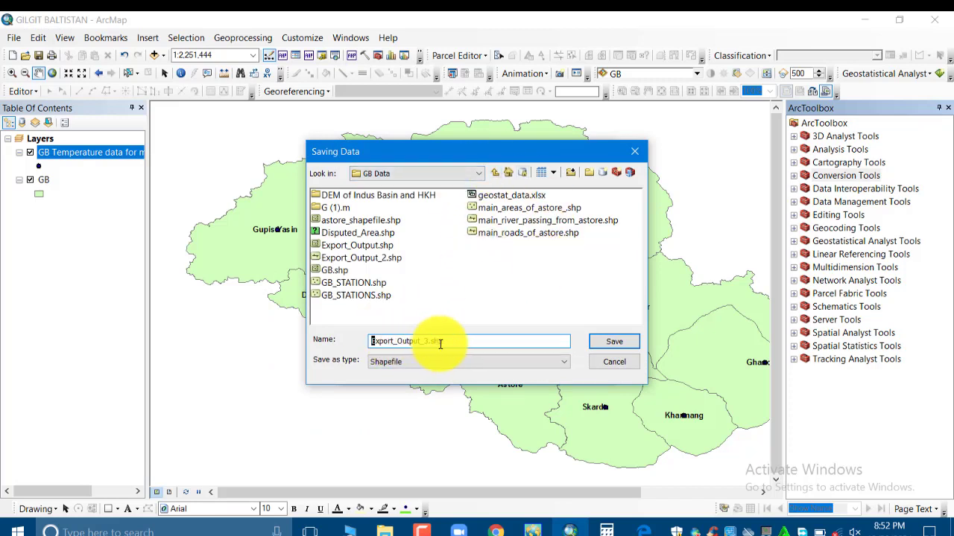
pyautogui.moveTo(453, 340); pyautogui.dragTo(325, 341)
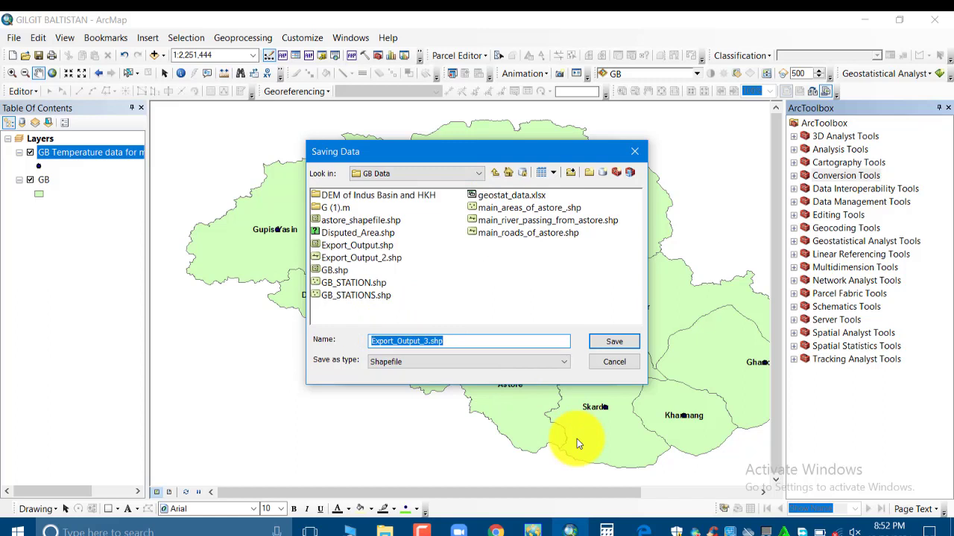
pyautogui.write('te')
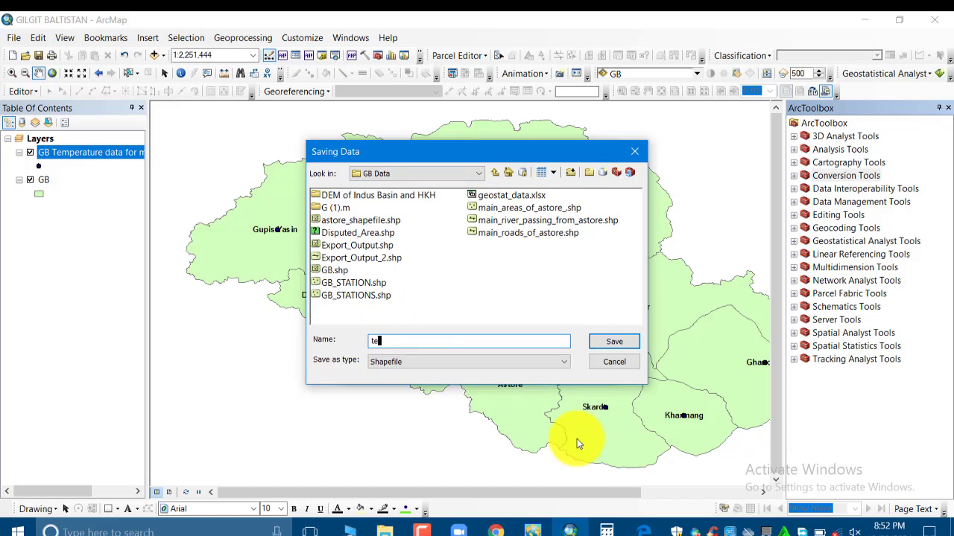